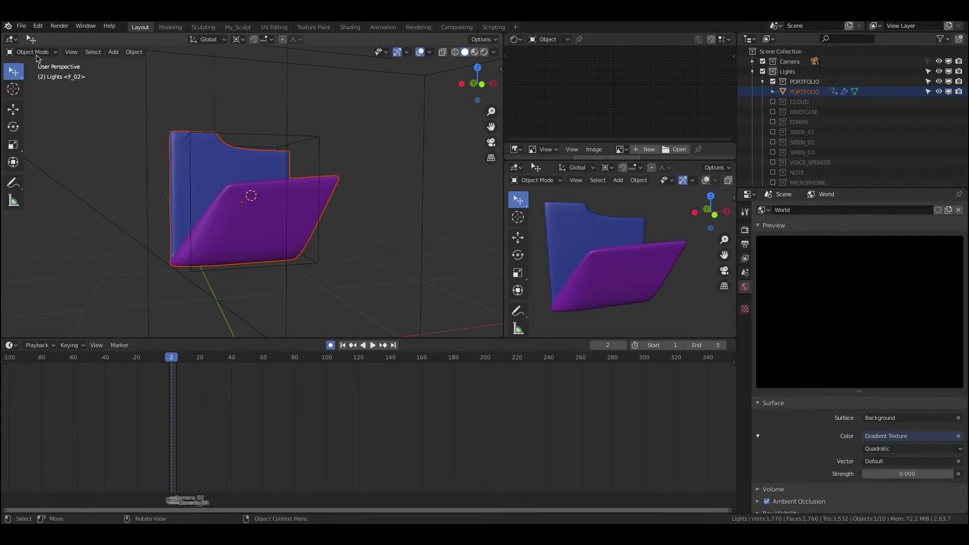
Select the PORTFOLIO folder object and bring up the settings of its TOON_02 material.
{"action": "left_click", "coordinate": [38, 54]}
{"action": "left_click", "coordinate": [268, 172]}
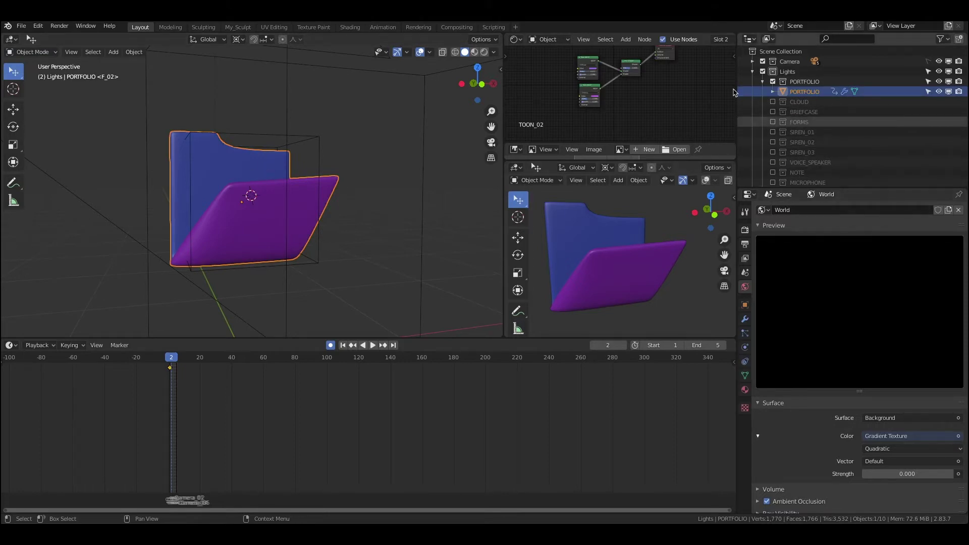
{"action": "scroll", "coordinate": [647, 91], "scroll_direction": "up", "scroll_amount": 1}
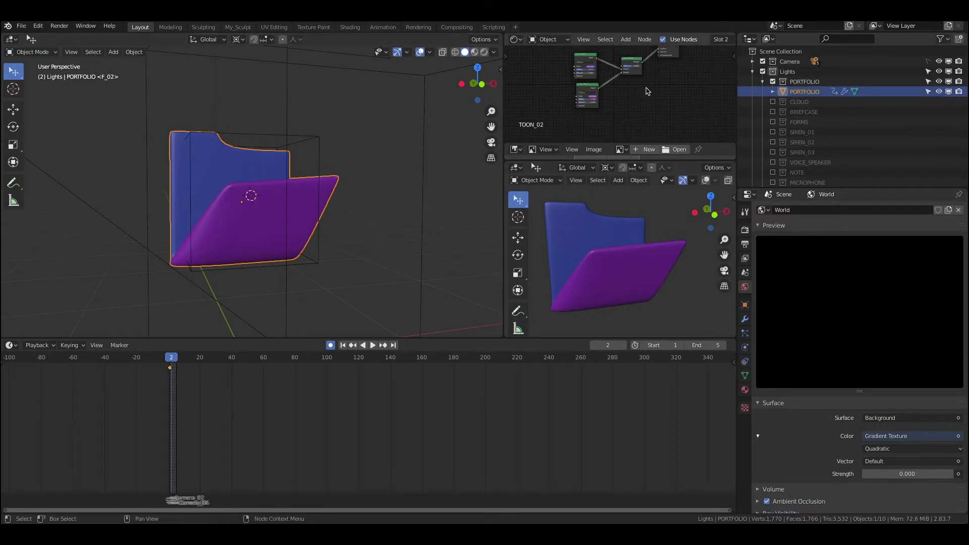
{"action": "scroll", "coordinate": [648, 84], "scroll_direction": "up", "scroll_amount": 2}
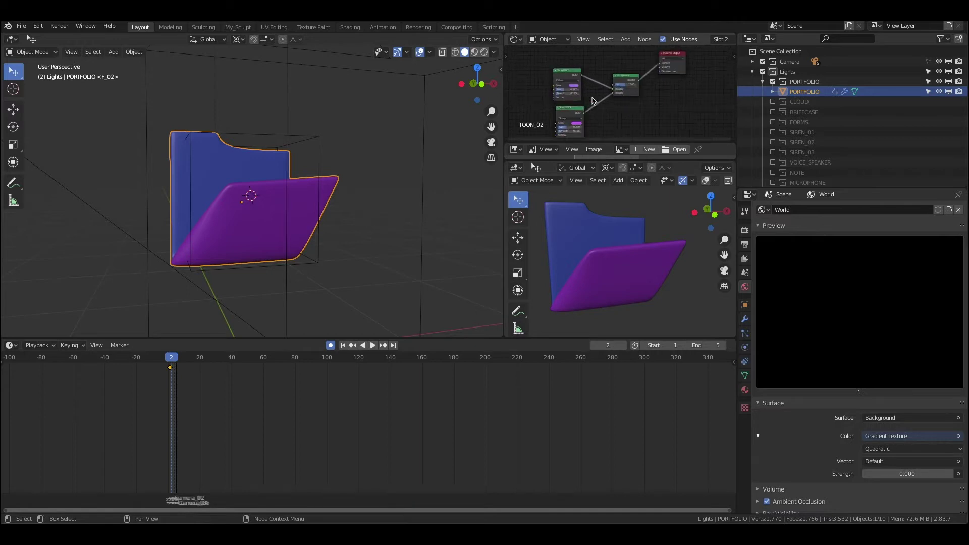
{"action": "middle_click_drag", "start_coordinate": [587, 97], "coordinate": [605, 82]}
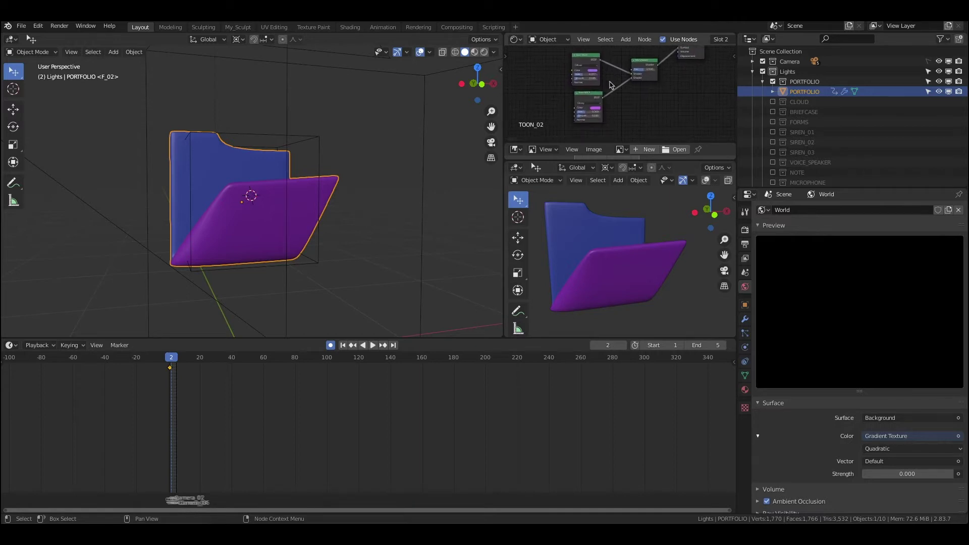
{"action": "left_click", "coordinate": [745, 391]}
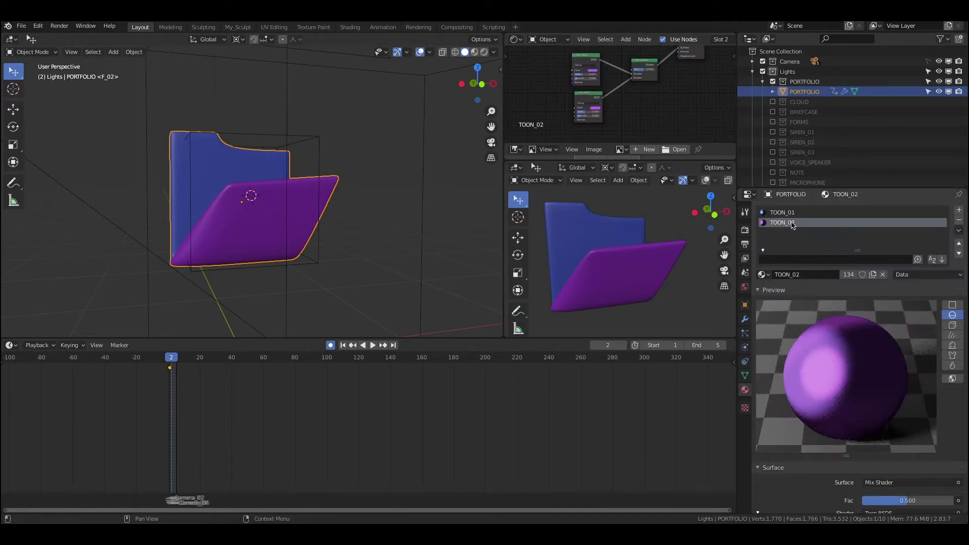
Examine TOON_02's preview and the settings of the two Toon BSDF shaders in its Mix Shader.
{"action": "scroll", "coordinate": [833, 308], "scroll_direction": "down", "scroll_amount": 2}
{"action": "scroll", "coordinate": [841, 336], "scroll_direction": "down", "scroll_amount": 8}
{"action": "scroll", "coordinate": [845, 274], "scroll_direction": "up", "scroll_amount": 4}
{"action": "scroll", "coordinate": [845, 275], "scroll_direction": "up", "scroll_amount": 7}
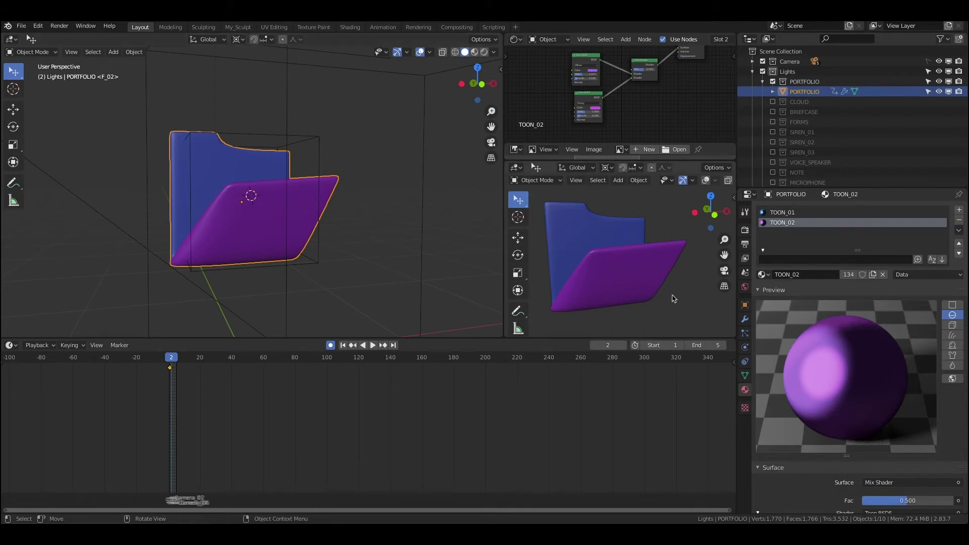
{"action": "scroll", "coordinate": [820, 360], "scroll_direction": "down", "scroll_amount": 7}
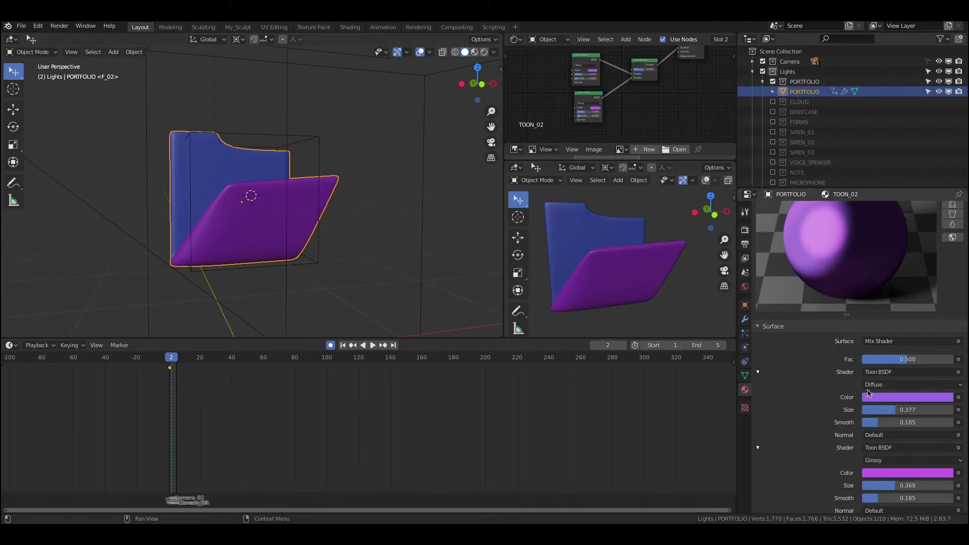
{"action": "scroll", "coordinate": [863, 391], "scroll_direction": "down", "scroll_amount": 3}
{"action": "left_click", "coordinate": [758, 311], "text": "ctrl"}
{"action": "left_click", "coordinate": [758, 311]}
{"action": "left_click", "coordinate": [757, 312]}
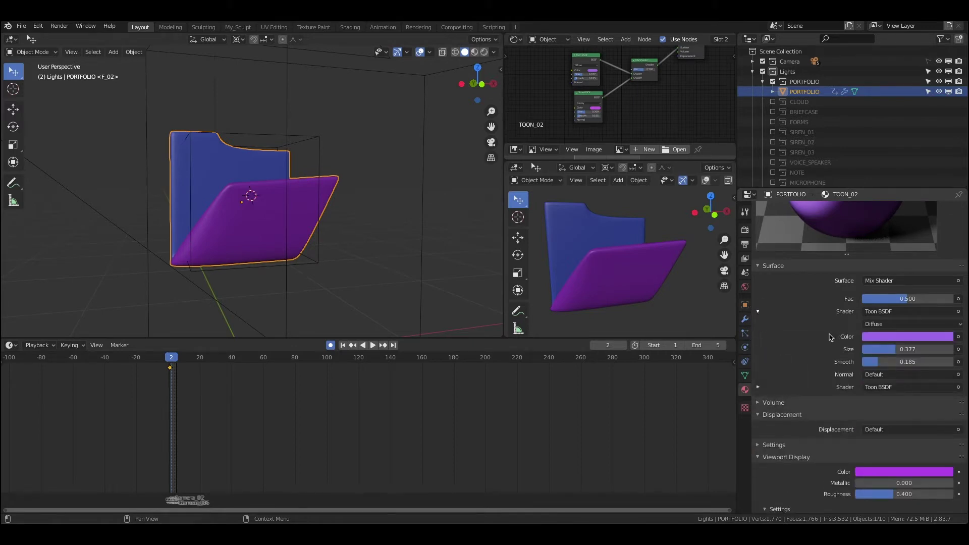
{"action": "left_click", "coordinate": [758, 388]}
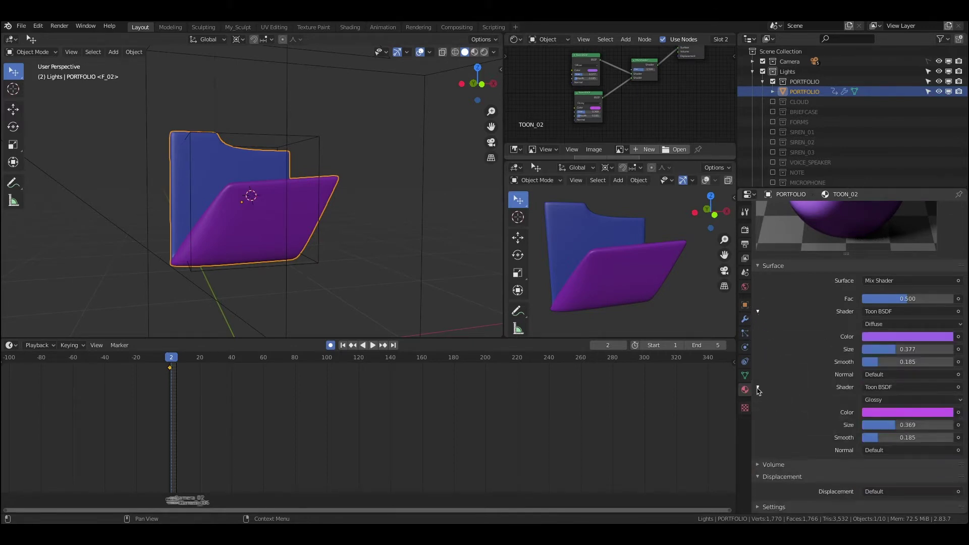
Recolor TOON_02's diffuse Toon shader to saturated blue and its glossy Toon shader to violet-blue.
{"action": "left_click", "coordinate": [882, 340]}
{"action": "left_click_drag", "start_coordinate": [921, 229], "coordinate": [927, 217]}
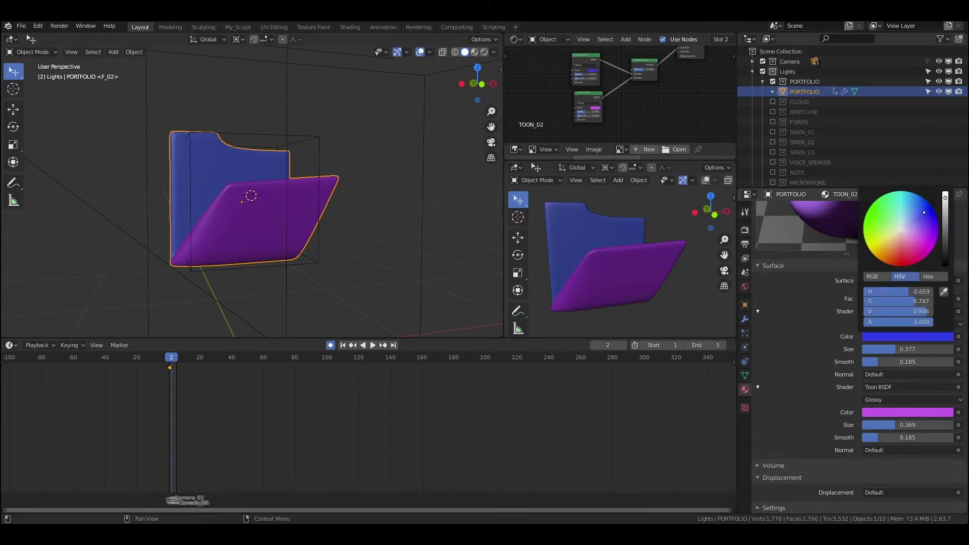
{"action": "left_click", "coordinate": [901, 416]}
{"action": "left_click_drag", "start_coordinate": [917, 309], "coordinate": [919, 299]}
{"action": "scroll", "coordinate": [828, 314], "scroll_direction": "up", "scroll_amount": 3}
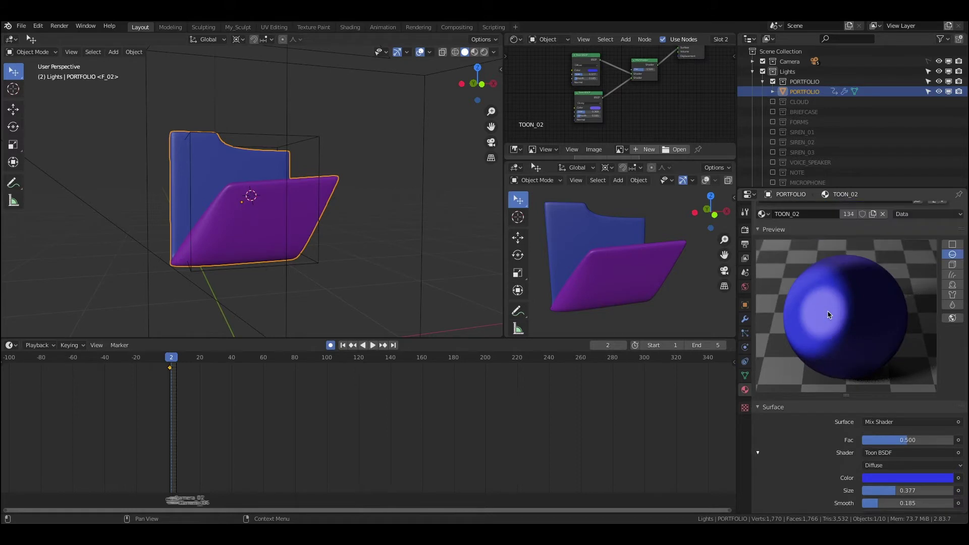
Change TOON_02's diffuse Toon color to light turquoise and switch the main viewport to rendered shading.
{"action": "left_click", "coordinate": [887, 378]}
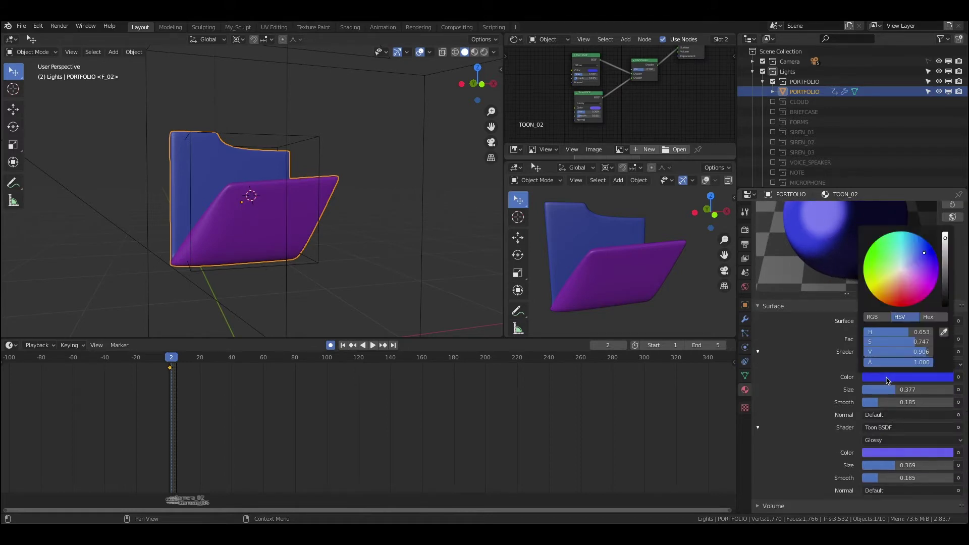
{"action": "left_click_drag", "start_coordinate": [917, 268], "coordinate": [902, 249]}
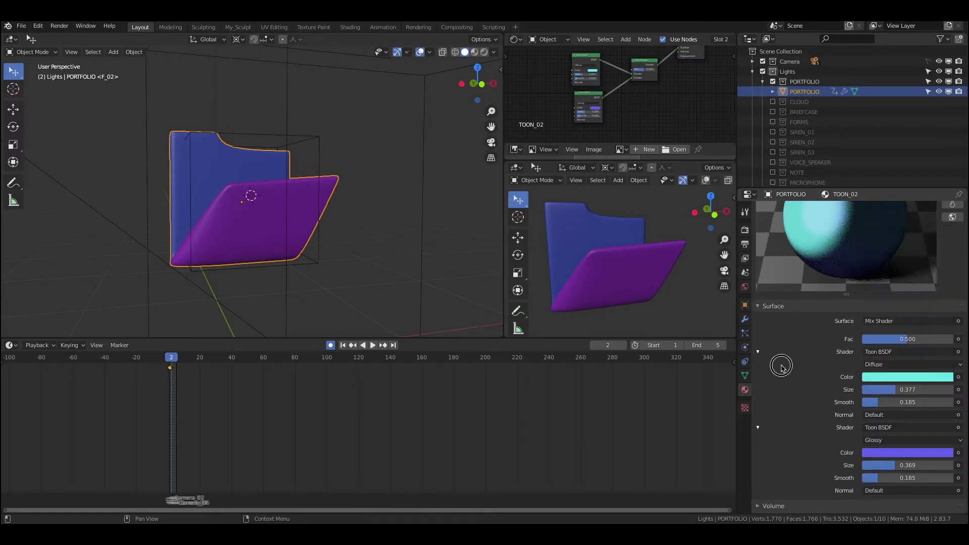
{"action": "left_click_drag", "start_coordinate": [846, 294], "coordinate": [853, 356]}
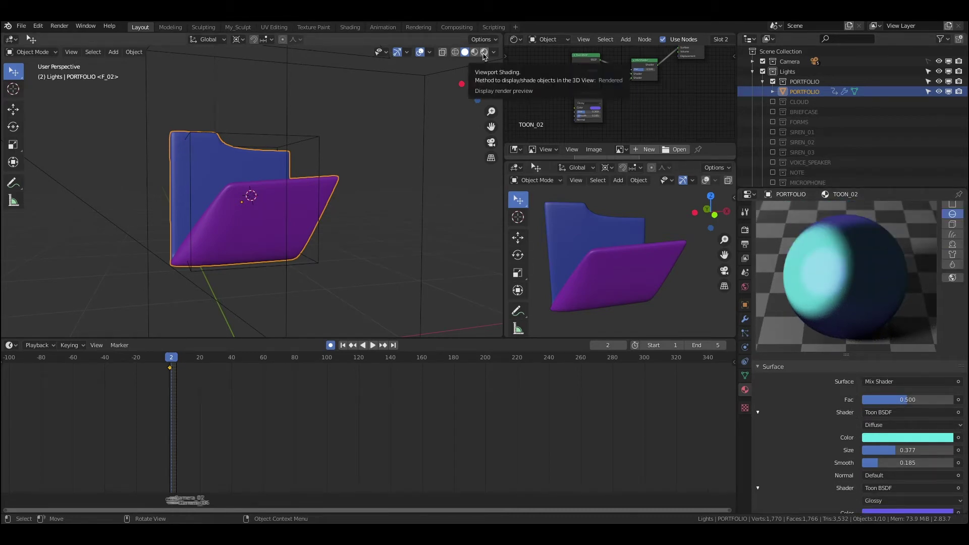
{"action": "left_click", "coordinate": [484, 53]}
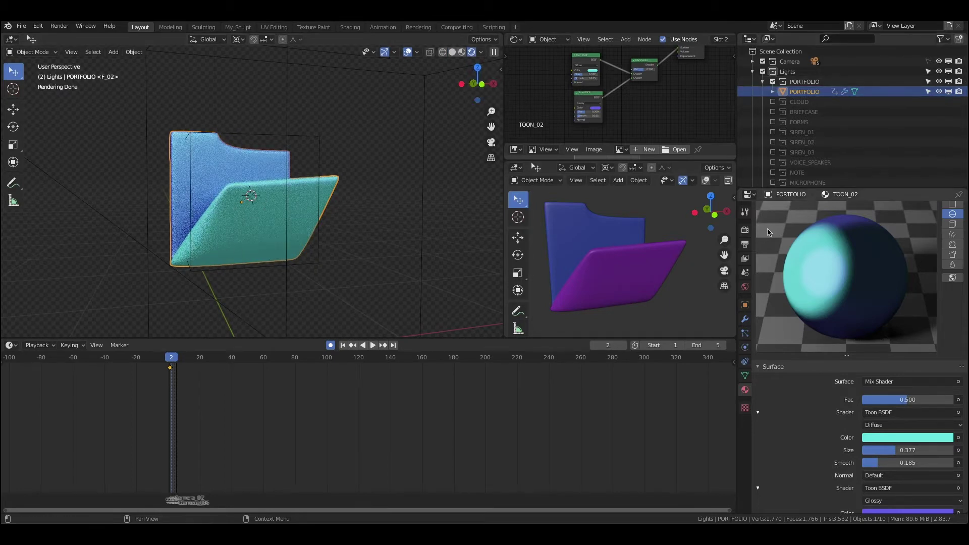
Replace the TOON_01 material in the folder's first slot with the gold material.
{"action": "scroll", "coordinate": [768, 232], "scroll_direction": "up", "scroll_amount": 5}
{"action": "left_click", "coordinate": [777, 213]}
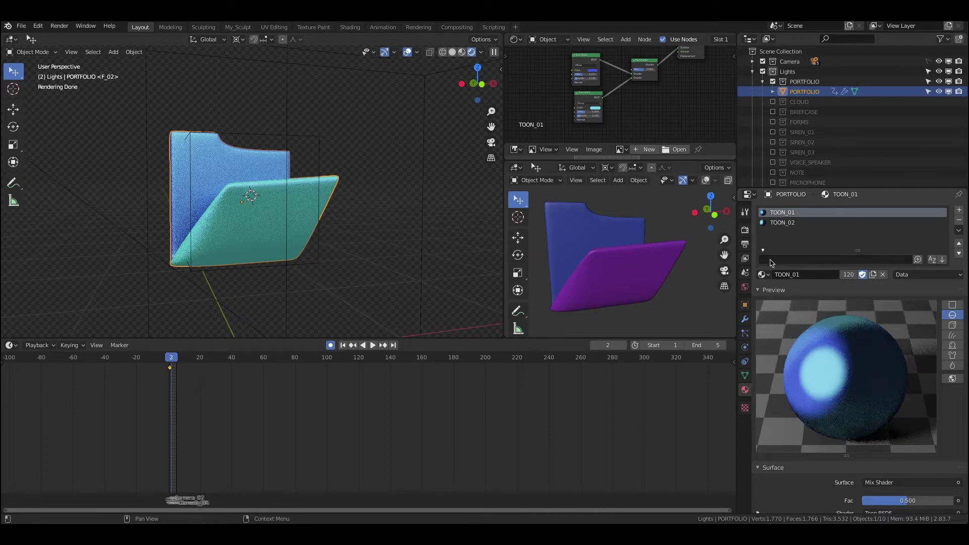
{"action": "left_click", "coordinate": [765, 275]}
{"action": "scroll", "coordinate": [797, 328], "scroll_direction": "up", "scroll_amount": 13}
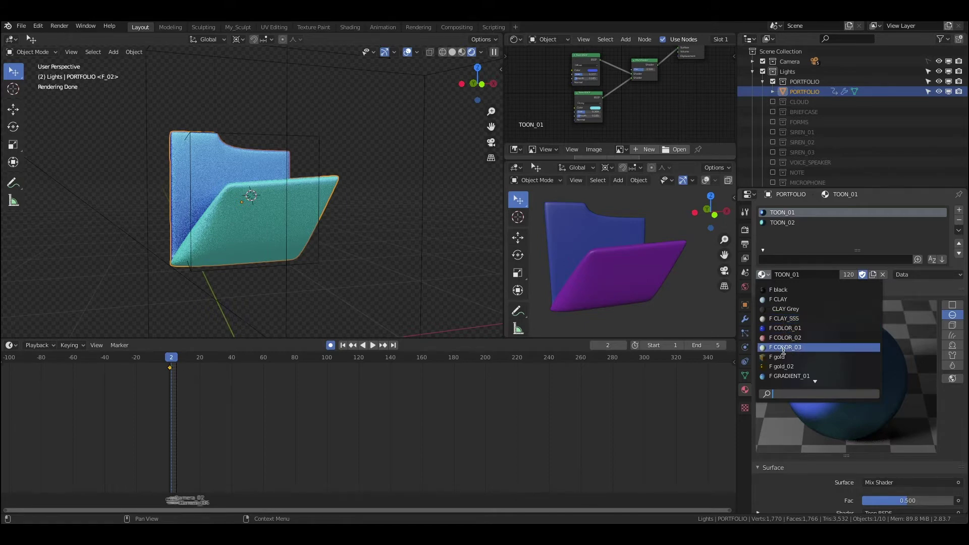
{"action": "scroll", "coordinate": [787, 376], "scroll_direction": "down", "scroll_amount": 3}
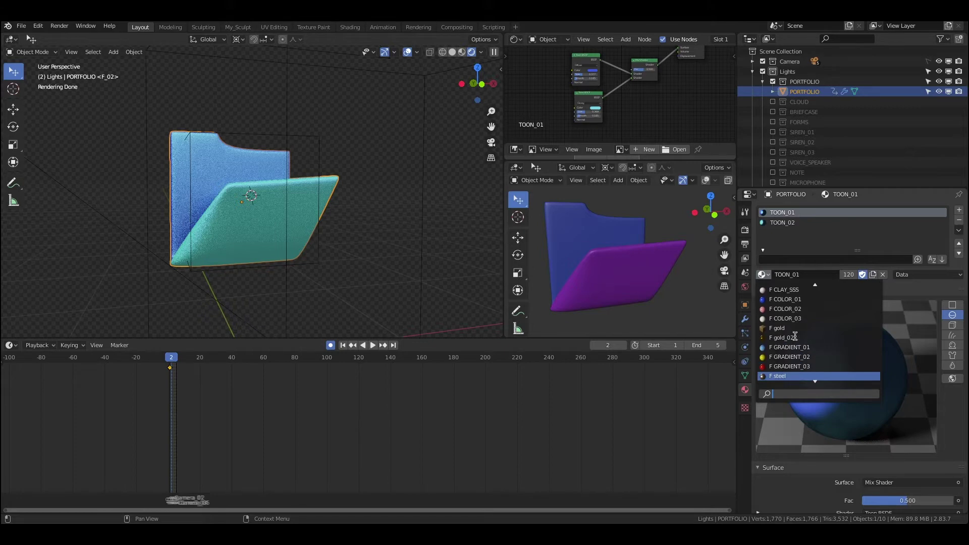
{"action": "scroll", "coordinate": [787, 368], "scroll_direction": "down", "scroll_amount": 2}
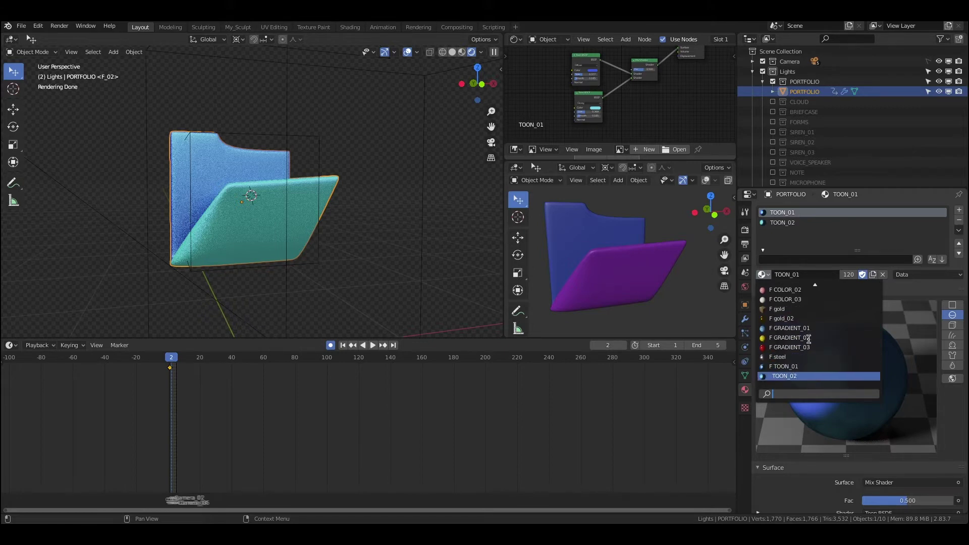
{"action": "scroll", "coordinate": [785, 331], "scroll_direction": "down", "scroll_amount": 5}
{"action": "scroll", "coordinate": [803, 353], "scroll_direction": "up", "scroll_amount": 12}
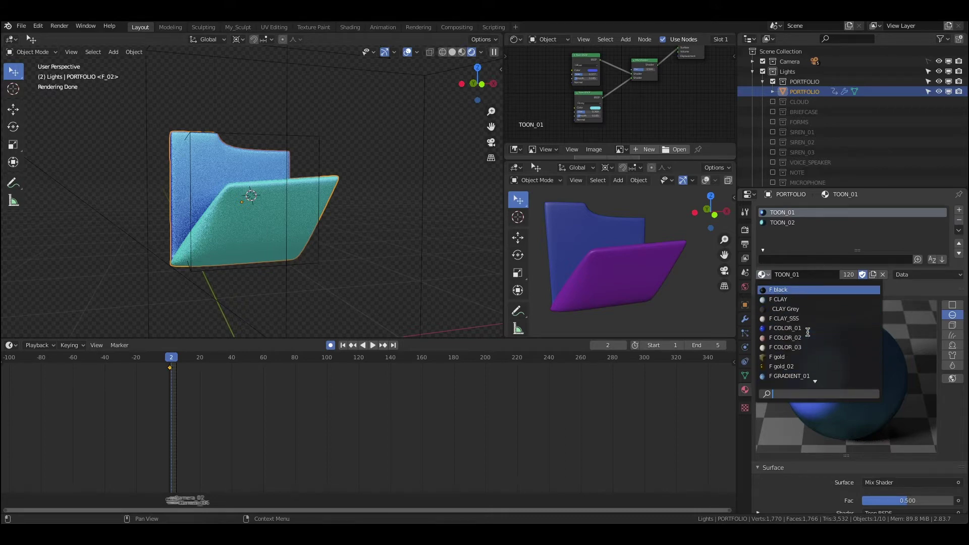
{"action": "left_click", "coordinate": [786, 357]}
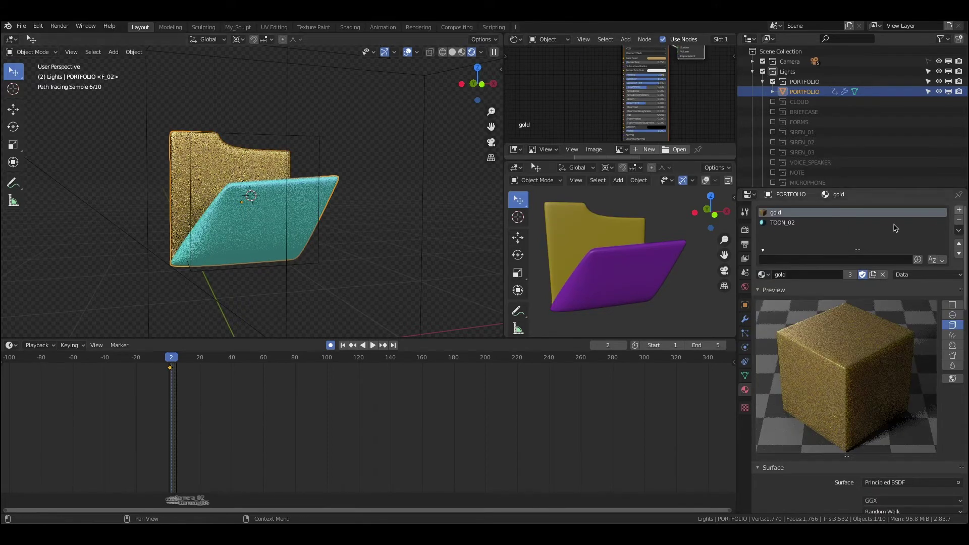
Replace the TOON_02 material in the folder's second slot with CLAY Grey.
{"action": "left_click", "coordinate": [782, 222]}
{"action": "left_click", "coordinate": [764, 274]}
{"action": "scroll", "coordinate": [815, 318], "scroll_direction": "up", "scroll_amount": 5}
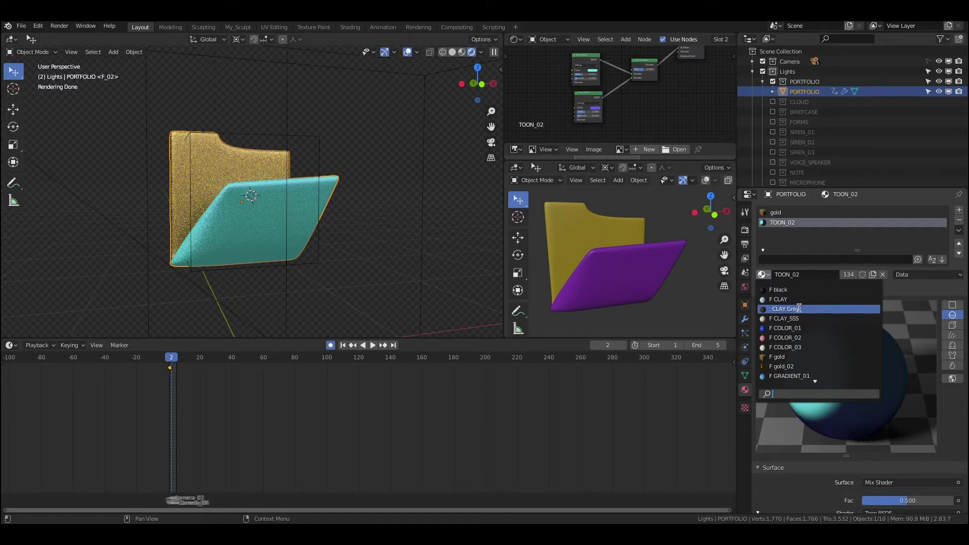
{"action": "left_click", "coordinate": [799, 308]}
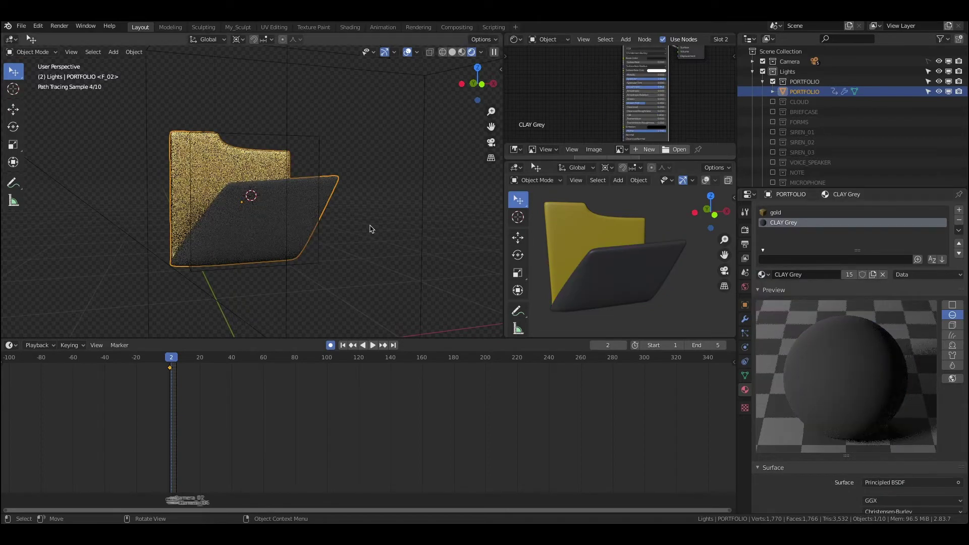
Brighten CLAY Grey's base color to light grey with a value of 0.693.
{"action": "mouse_move", "coordinate": [353, 217]}
{"action": "middle_mouse_down"}
{"action": "mouse_move", "coordinate": [395, 219]}
{"action": "mouse_move", "coordinate": [333, 219]}
{"action": "mouse_move", "coordinate": [348, 221]}
{"action": "middle_mouse_up"}
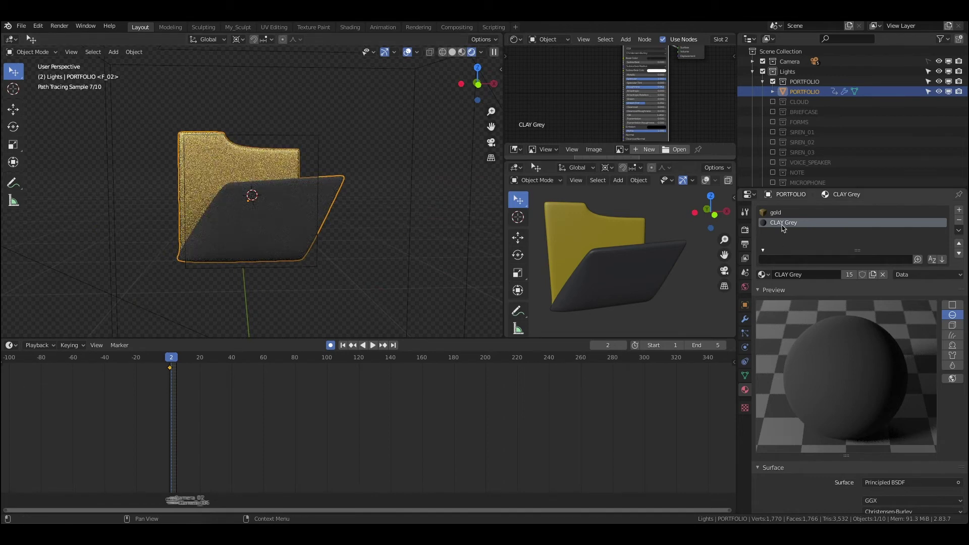
{"action": "scroll", "coordinate": [823, 351], "scroll_direction": "down", "scroll_amount": 5}
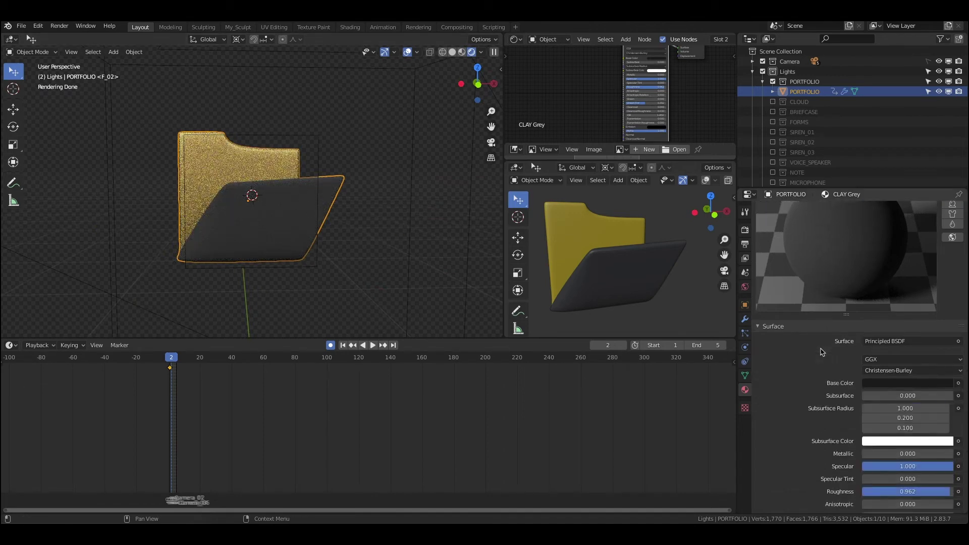
{"action": "left_click", "coordinate": [882, 384]}
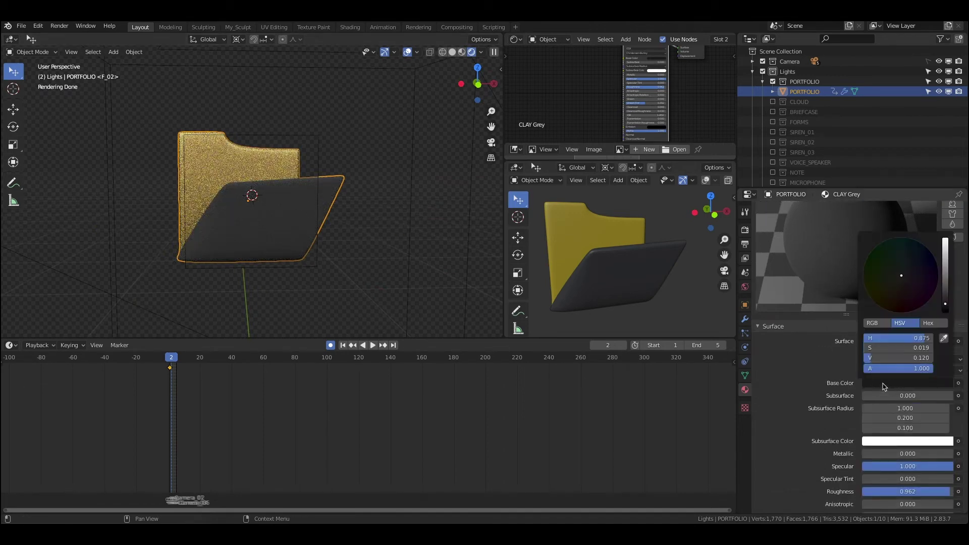
{"action": "left_click_drag", "start_coordinate": [946, 303], "coordinate": [946, 262]}
{"action": "scroll", "coordinate": [843, 285], "scroll_direction": "up", "scroll_amount": 6}
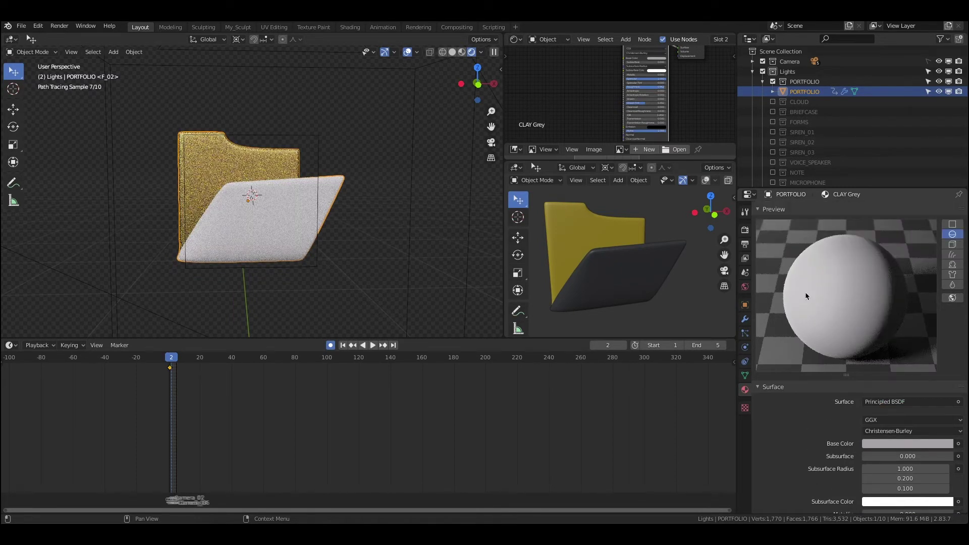
{"action": "scroll", "coordinate": [858, 338], "scroll_direction": "down", "scroll_amount": 5}
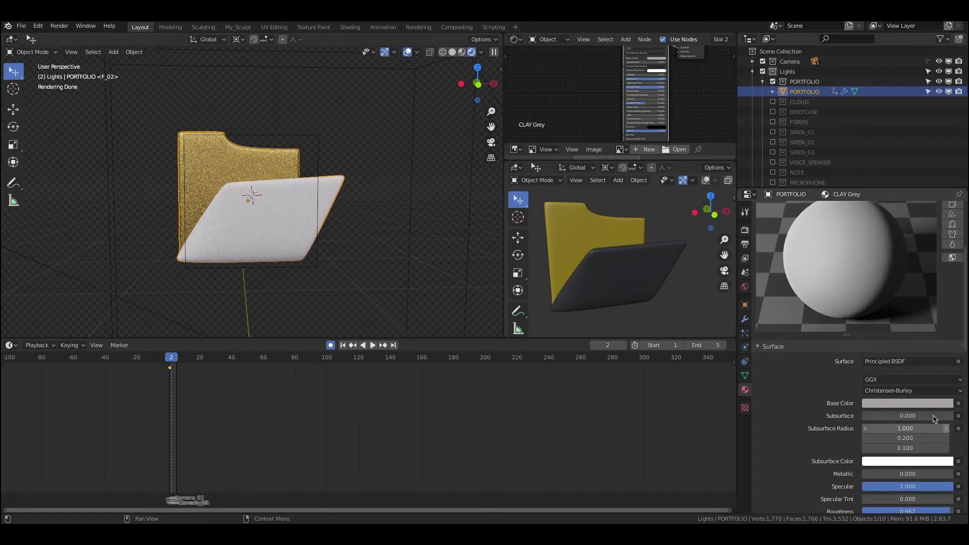
Tint CLAY Grey's base color blue and brighten and desaturate it to a light lavender.
{"action": "left_click", "coordinate": [901, 402]}
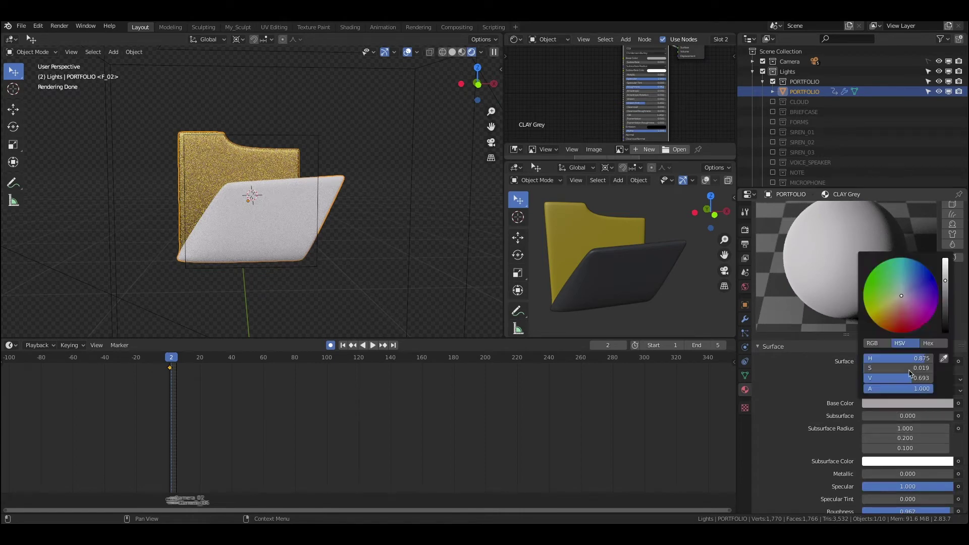
{"action": "left_click_drag", "start_coordinate": [922, 285], "coordinate": [921, 281]}
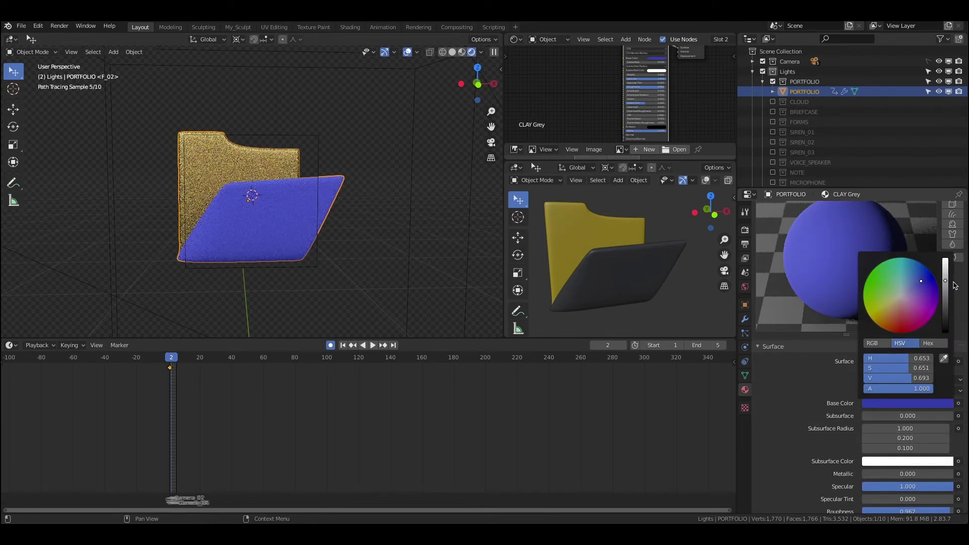
{"action": "scroll", "coordinate": [918, 286], "scroll_direction": "up", "scroll_amount": 3}
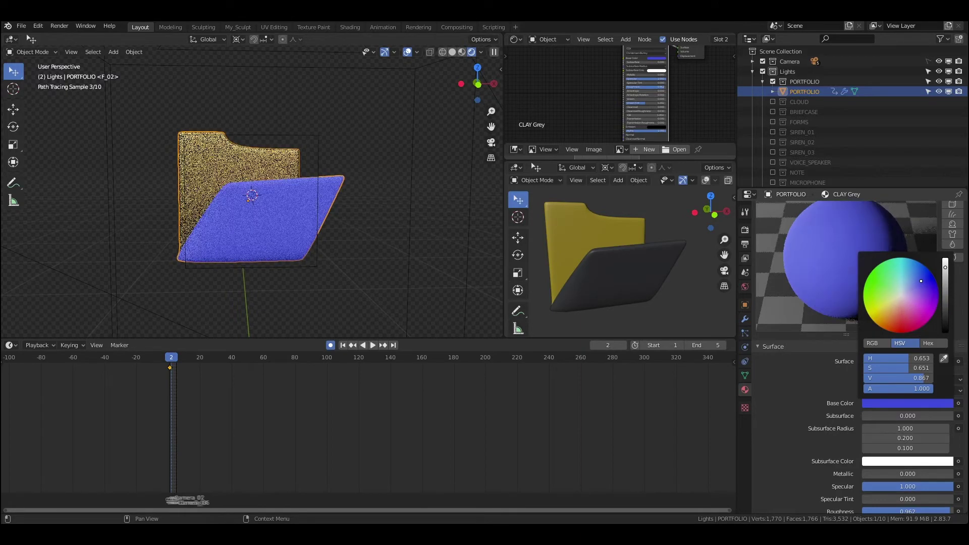
{"action": "left_click_drag", "start_coordinate": [917, 283], "coordinate": [911, 289]}
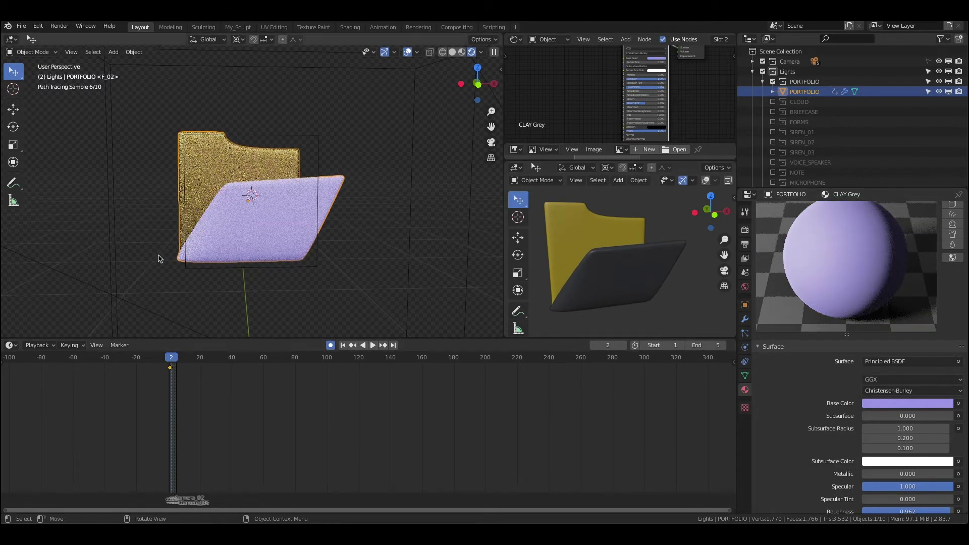
Deselect the folder and preview it through the scene's cameras at frames 1 and 2.
{"action": "left_click", "coordinate": [347, 233]}
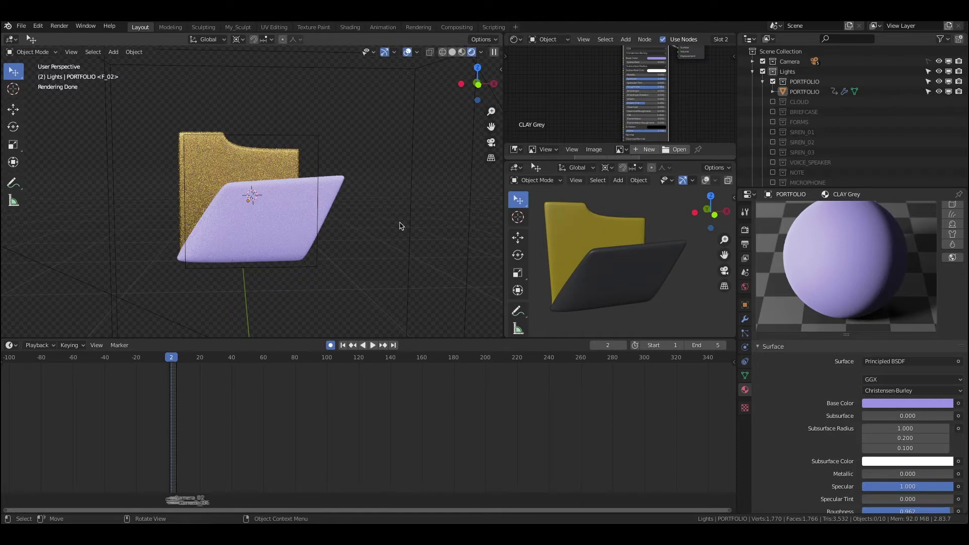
{"action": "key", "text": "KP_0"}
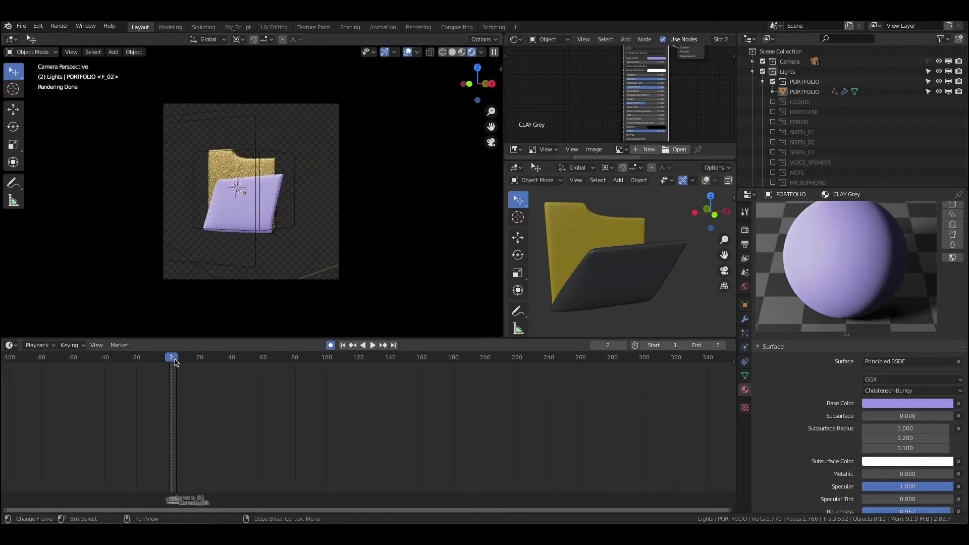
{"action": "key", "text": "space"}
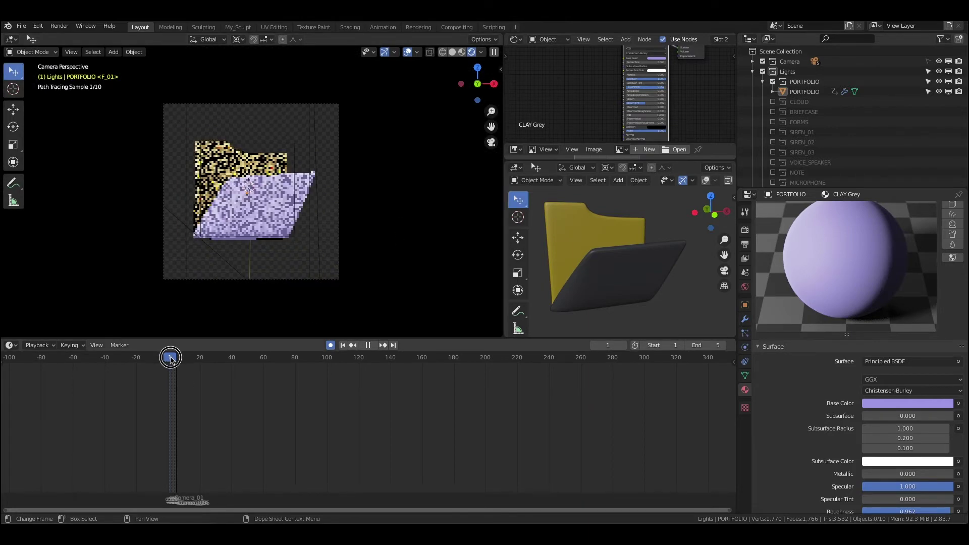
{"action": "left_click_drag", "start_coordinate": [170, 359], "coordinate": [173, 359]}
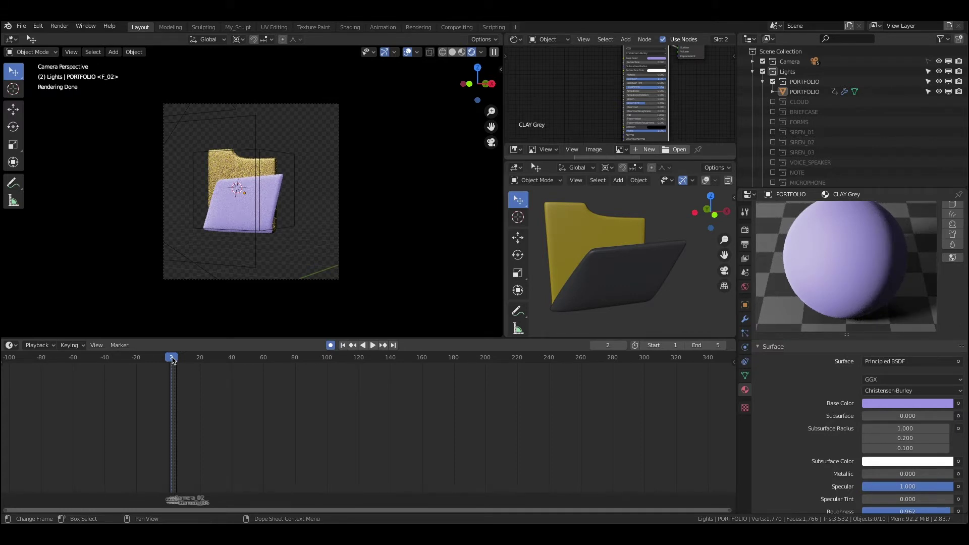
{"action": "left_click", "coordinate": [59, 26]}
{"action": "key", "text": "space"}
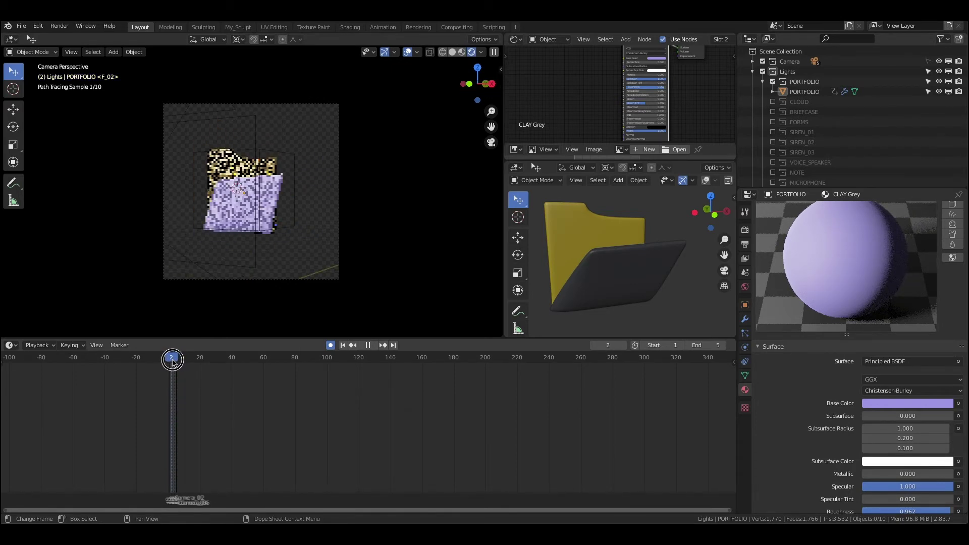
{"action": "key", "text": "space"}
{"action": "left_click", "coordinate": [60, 26]}
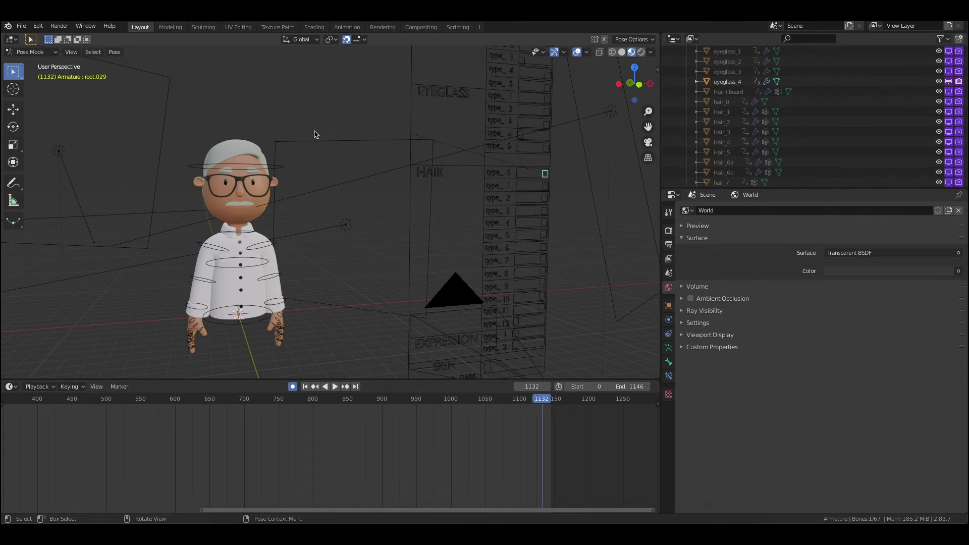
In the character scene, start appending data and browse the ICONZ folder to the Material contents of ICONZ_toon.blend.
{"action": "left_click", "coordinate": [21, 25]}
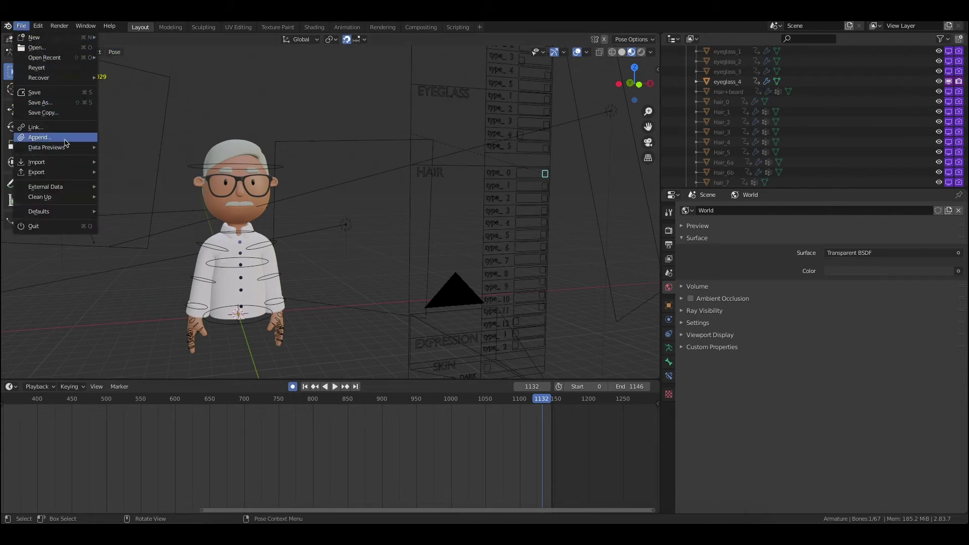
{"action": "left_click", "coordinate": [65, 139]}
{"action": "left_click_drag", "start_coordinate": [223, 222], "coordinate": [429, 51]}
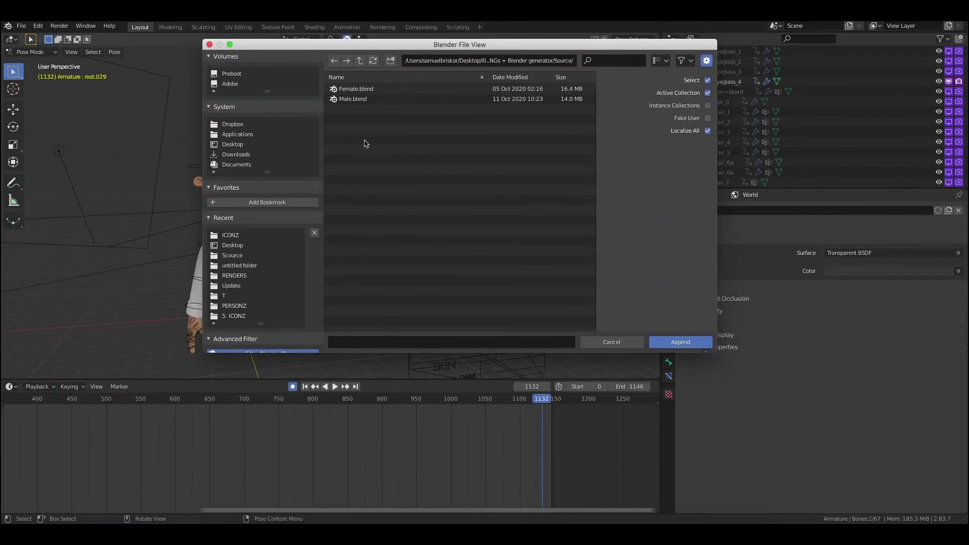
{"action": "left_click", "coordinate": [230, 237]}
{"action": "left_click", "coordinate": [384, 119]}
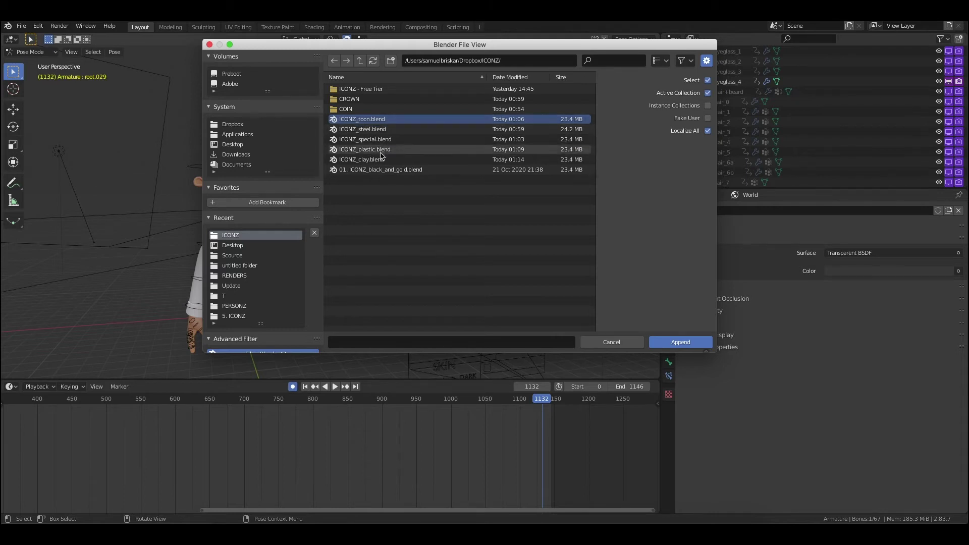
{"action": "double_click", "coordinate": [369, 121]}
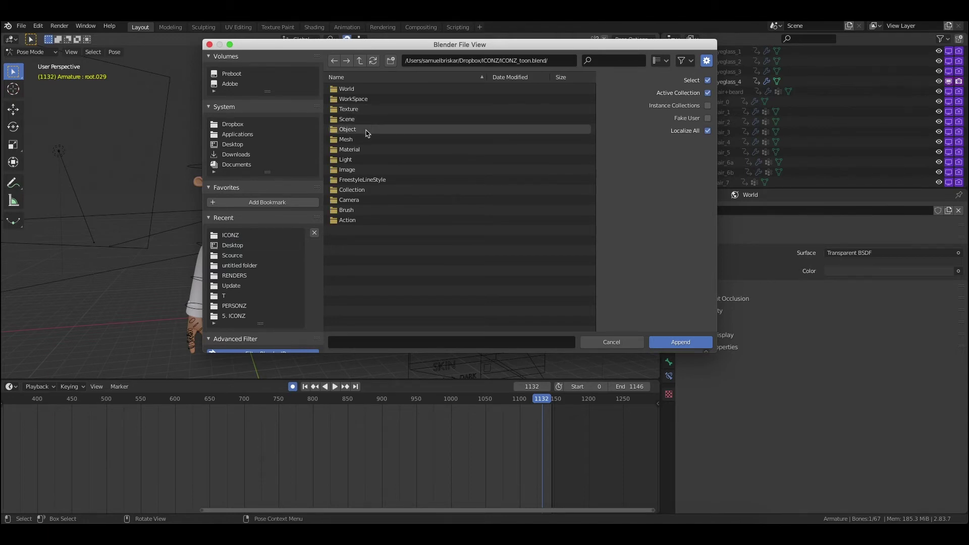
{"action": "double_click", "coordinate": [353, 149]}
Append the TOON_01, TOON_02, gold and gold_02 materials to the character scene.
{"action": "left_click", "coordinate": [366, 90]}
{"action": "left_click", "coordinate": [354, 160]}
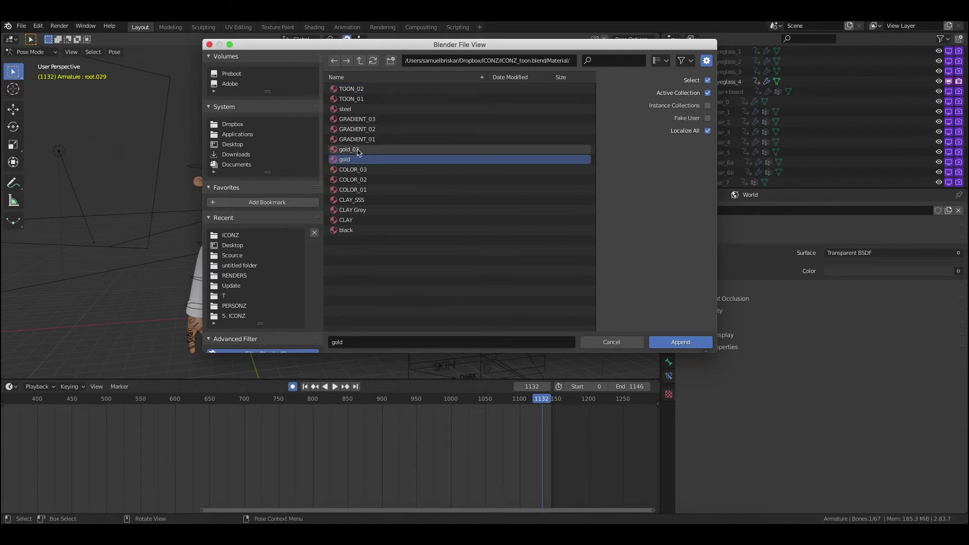
{"action": "left_click", "coordinate": [357, 150], "text": "shift"}
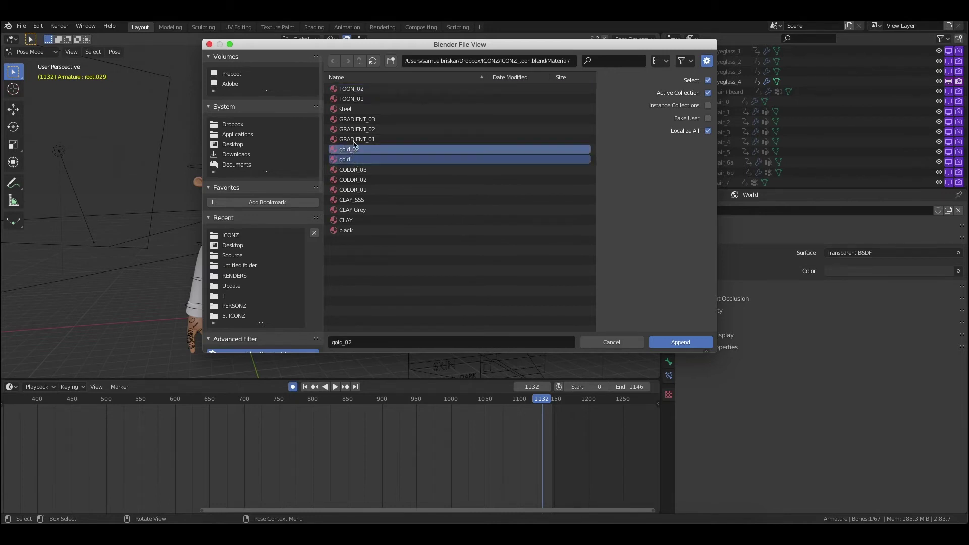
{"action": "left_click", "coordinate": [362, 98], "text": "shift"}
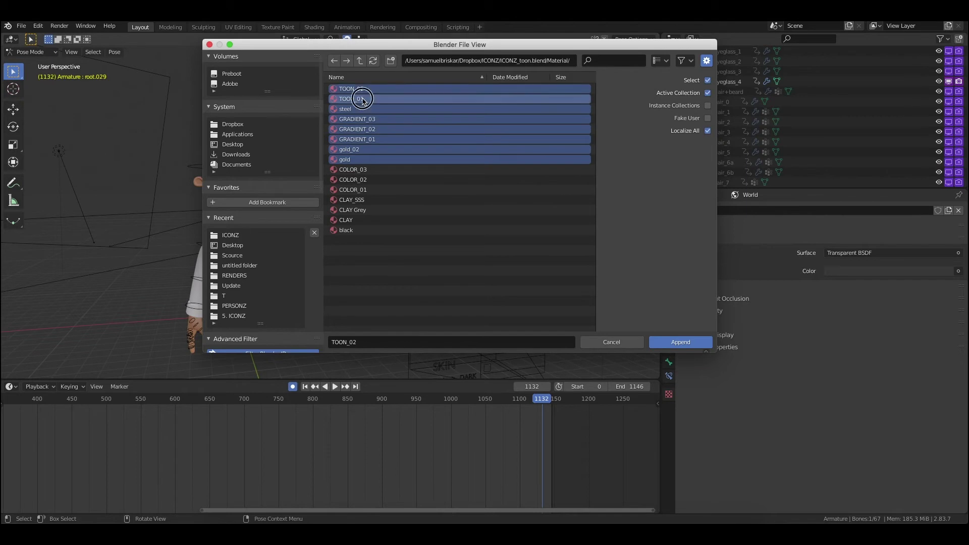
{"action": "left_click", "coordinate": [362, 98]}
{"action": "left_click", "coordinate": [356, 88], "text": "ctrl"}
{"action": "left_click", "coordinate": [348, 159], "text": "ctrl"}
{"action": "left_click", "coordinate": [353, 149], "text": "ctrl"}
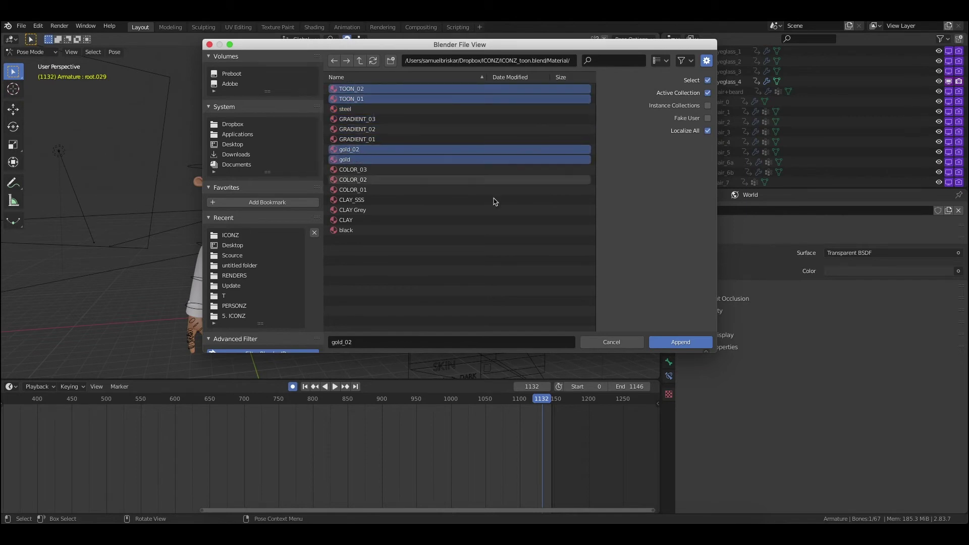
{"action": "left_click", "coordinate": [682, 342]}
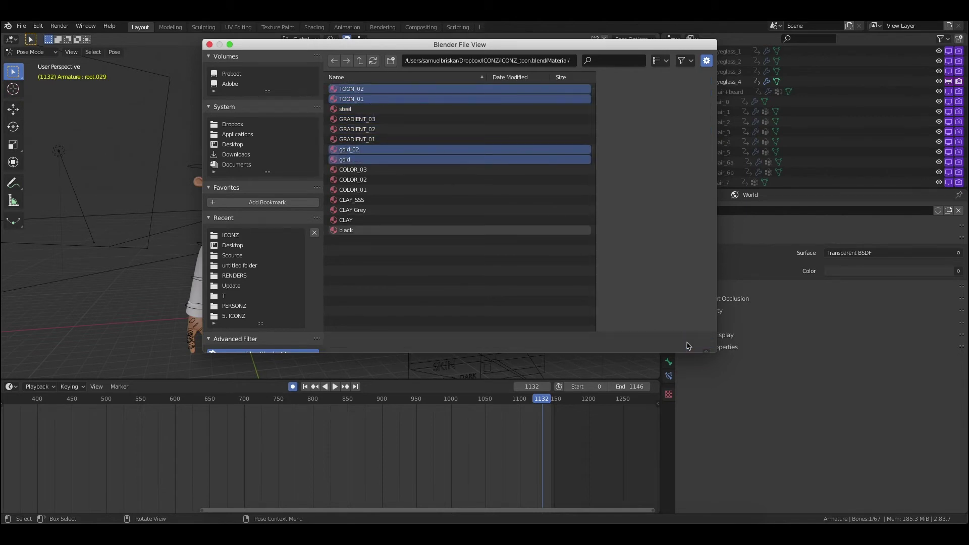
Switch from Pose Mode to Object Mode and show the material settings of the character's hair.
{"action": "key", "text": "alt+a"}
{"action": "left_click", "coordinate": [31, 52]}
{"action": "left_click", "coordinate": [28, 61]}
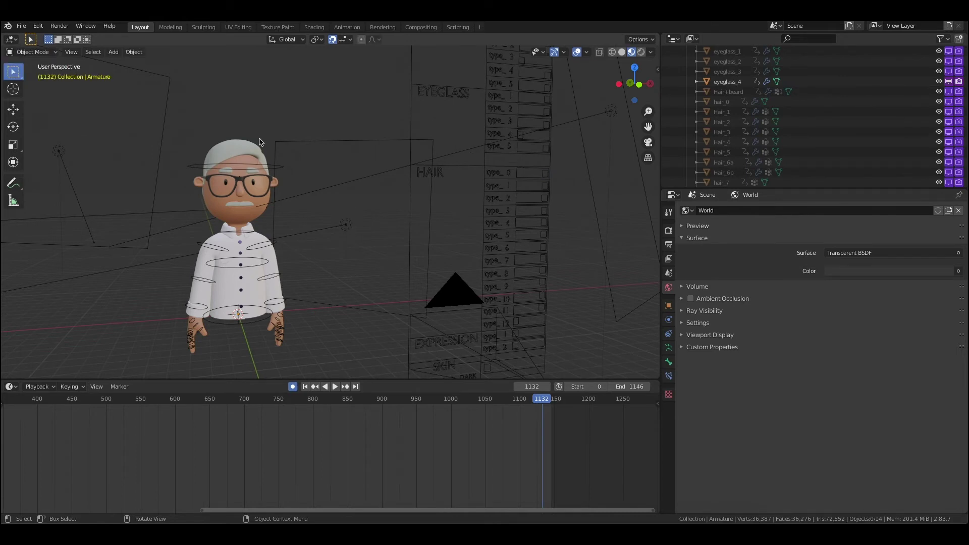
{"action": "left_click", "coordinate": [233, 153]}
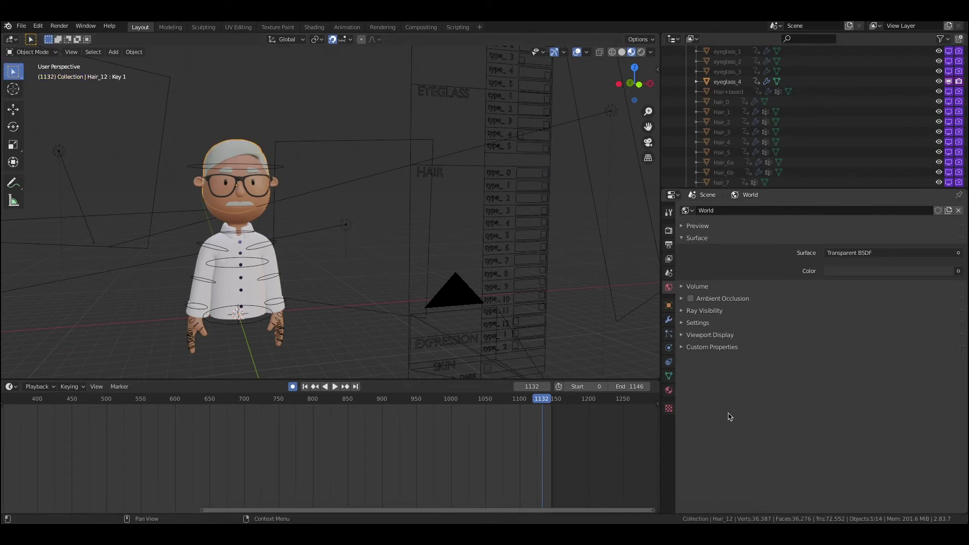
{"action": "left_click", "coordinate": [670, 391]}
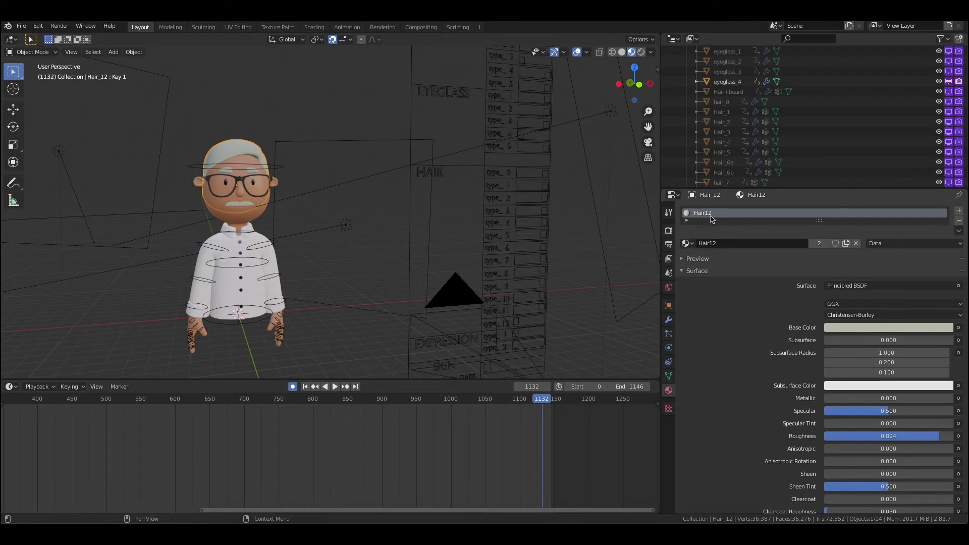
Replace the hair's Hair12 material with TOON_01.
{"action": "left_click", "coordinate": [694, 243]}
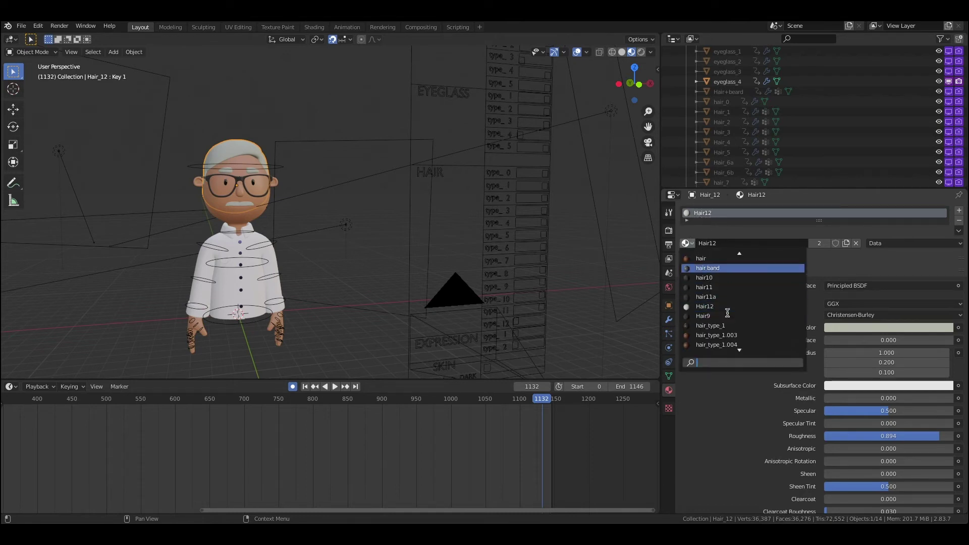
{"action": "scroll", "coordinate": [727, 313], "scroll_direction": "down", "scroll_amount": 20}
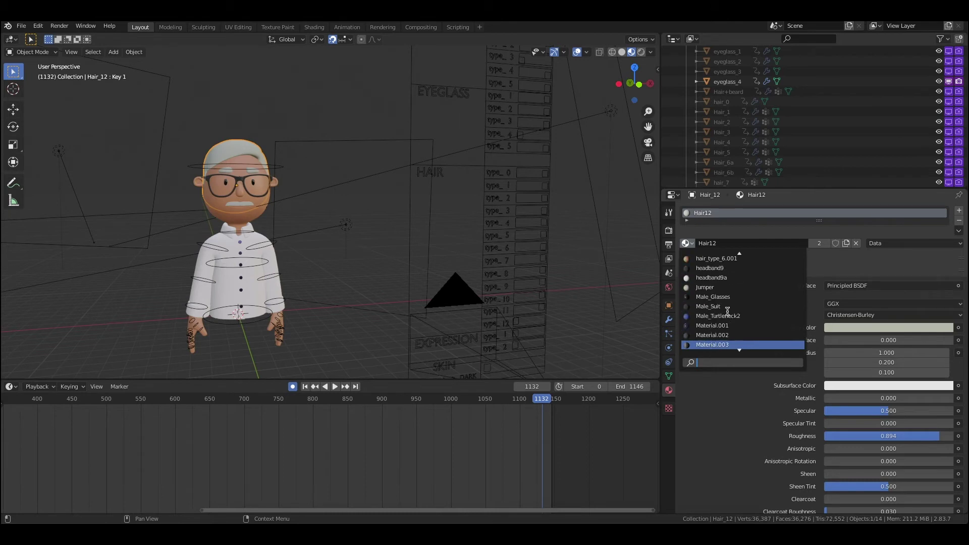
{"action": "scroll", "coordinate": [728, 312], "scroll_direction": "down", "scroll_amount": 1}
{"action": "scroll", "coordinate": [727, 311], "scroll_direction": "up", "scroll_amount": 4}
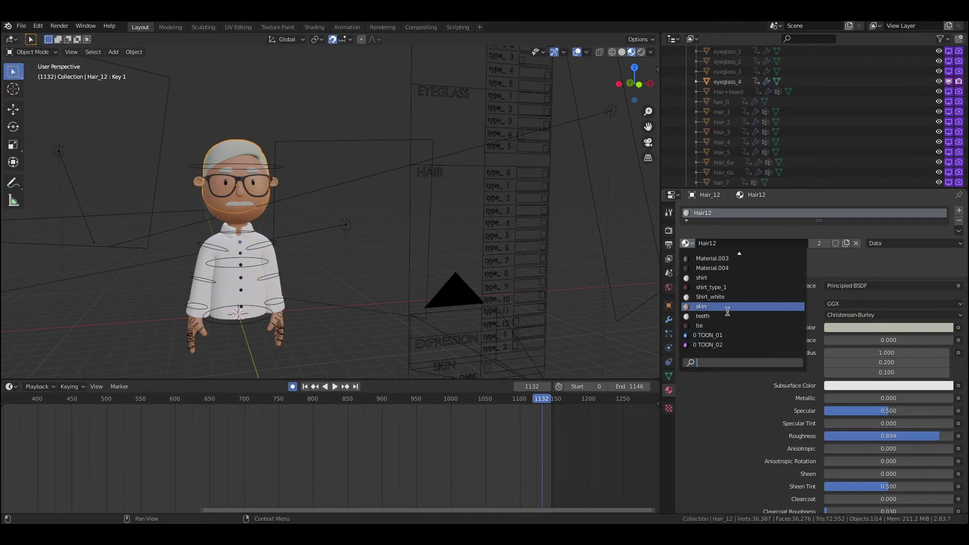
{"action": "scroll", "coordinate": [727, 312], "scroll_direction": "down", "scroll_amount": 2}
{"action": "left_click", "coordinate": [709, 335]}
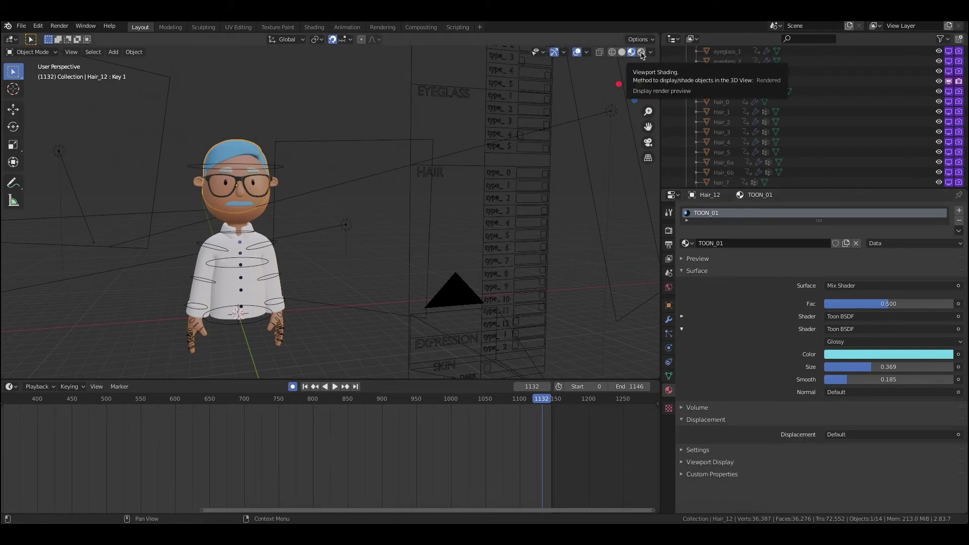
Set the viewport to rendered shading and assign the gold material to the character's hair.
{"action": "left_click", "coordinate": [641, 52]}
{"action": "middle_click_drag", "start_coordinate": [242, 162], "coordinate": [257, 160]}
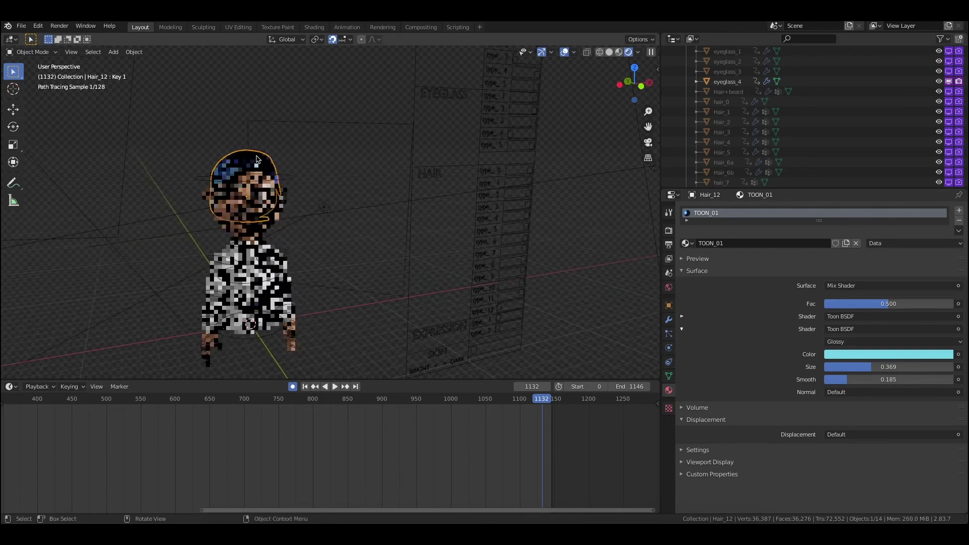
{"action": "left_click", "coordinate": [686, 243]}
{"action": "scroll", "coordinate": [722, 290], "scroll_direction": "up", "scroll_amount": 15}
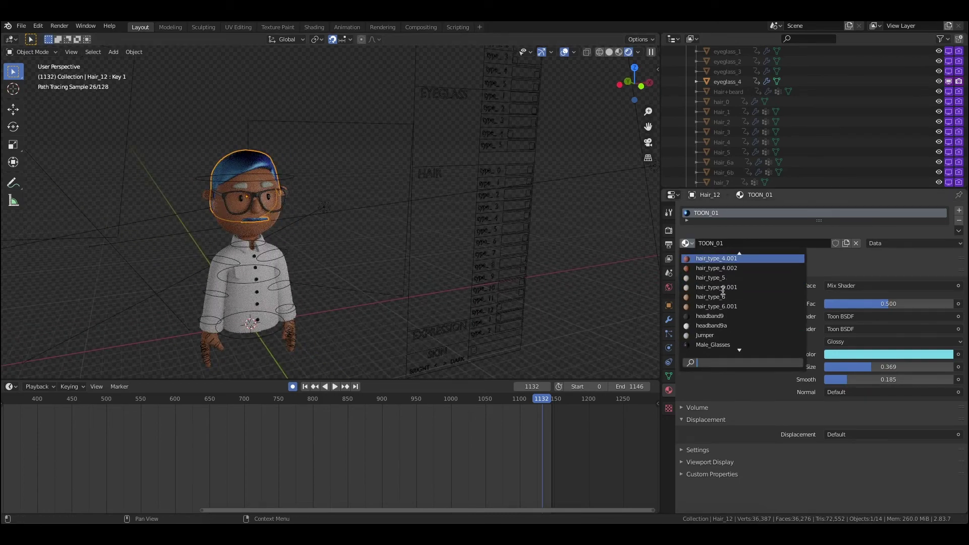
{"action": "scroll", "coordinate": [723, 291], "scroll_direction": "up", "scroll_amount": 12}
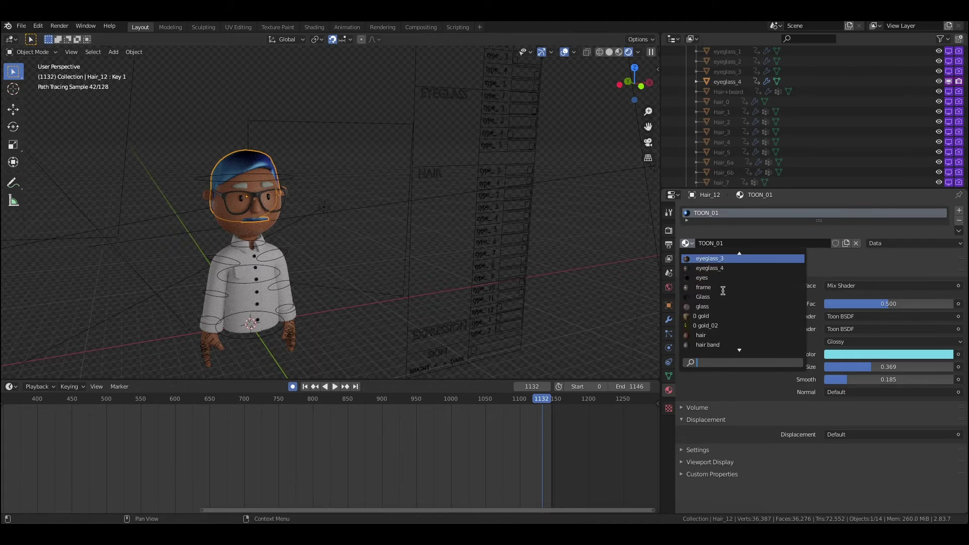
{"action": "left_click", "coordinate": [710, 315]}
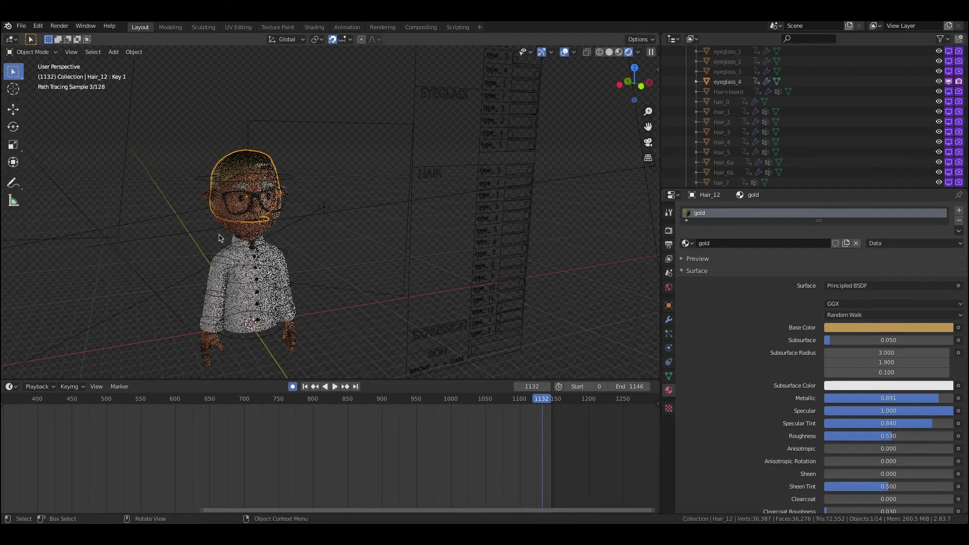
Replace the glasses' eyeglass_4 material with gold and check the character's head from the front.
{"action": "left_click", "coordinate": [231, 198]}
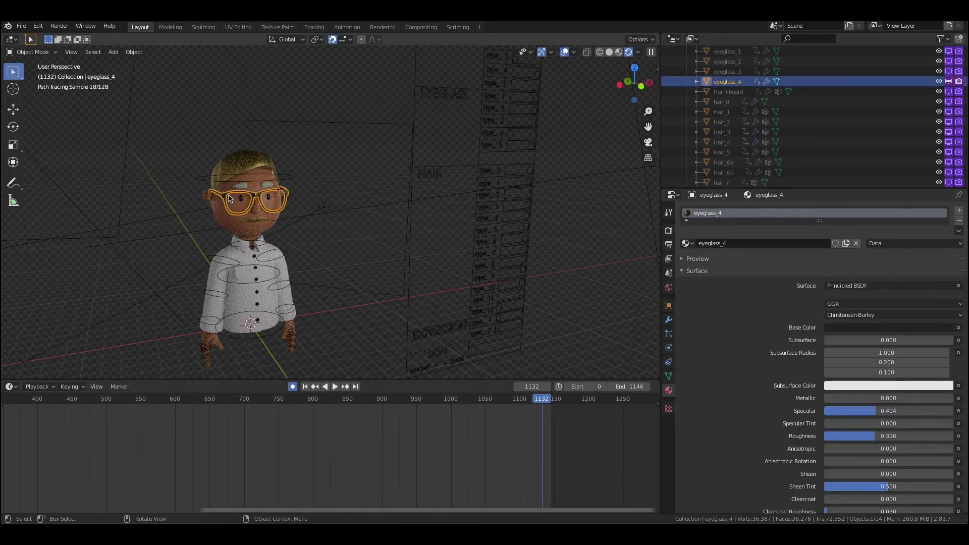
{"action": "left_click", "coordinate": [688, 243]}
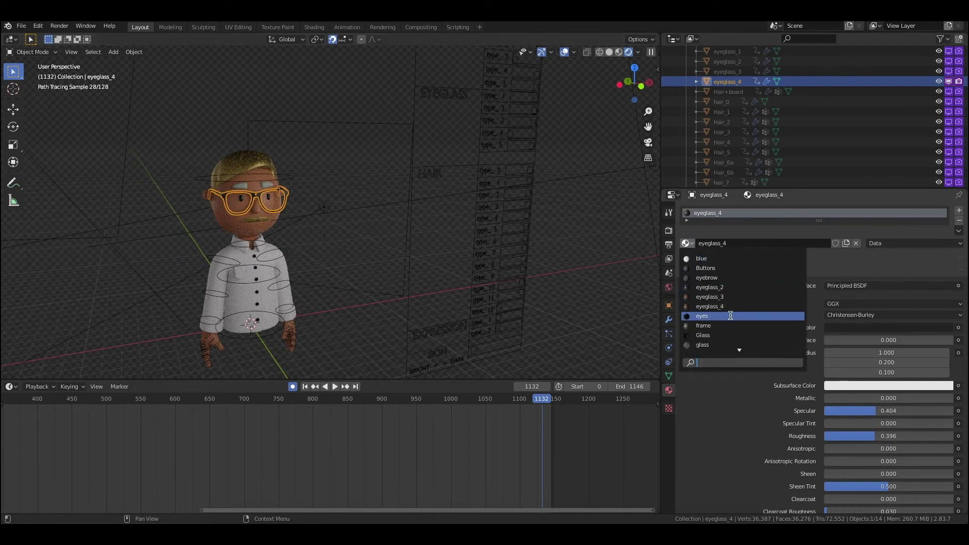
{"action": "left_click", "coordinate": [720, 307]}
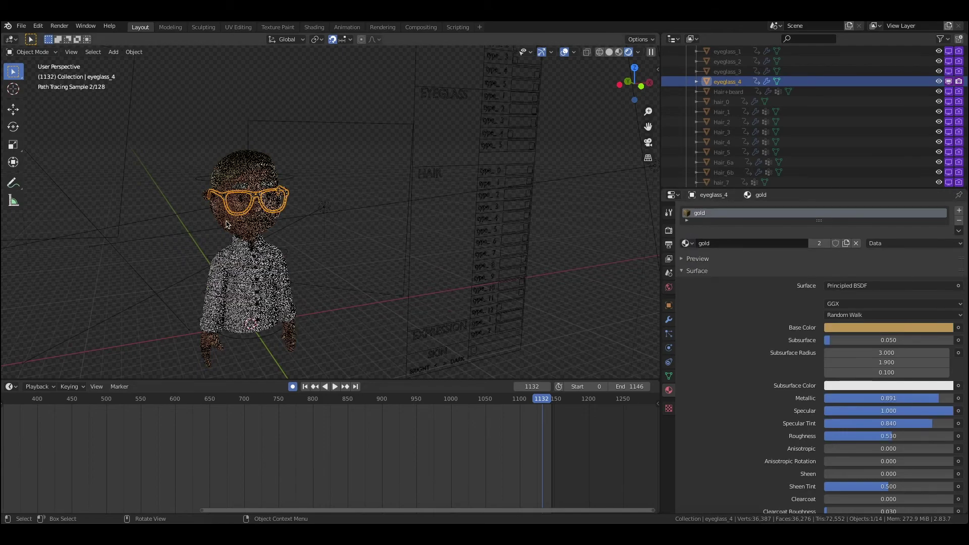
{"action": "scroll", "coordinate": [190, 217], "scroll_direction": "up", "scroll_amount": 3}
{"action": "left_click", "coordinate": [190, 217]}
{"action": "middle_click_drag", "start_coordinate": [189, 217], "coordinate": [376, 234]}
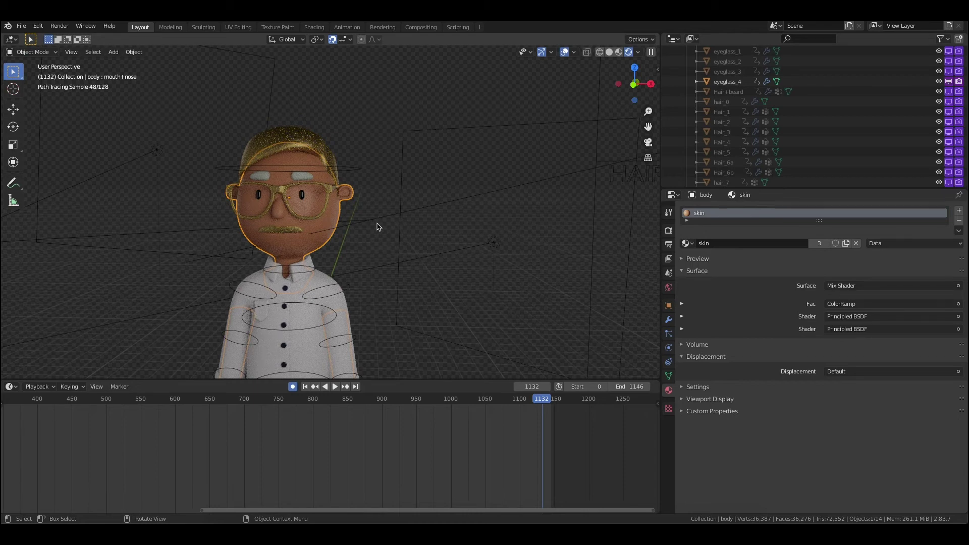
Append the ROCKET object from the Object folder of ICONZ_toon.blend into the character scene.
{"action": "left_click", "coordinate": [21, 25]}
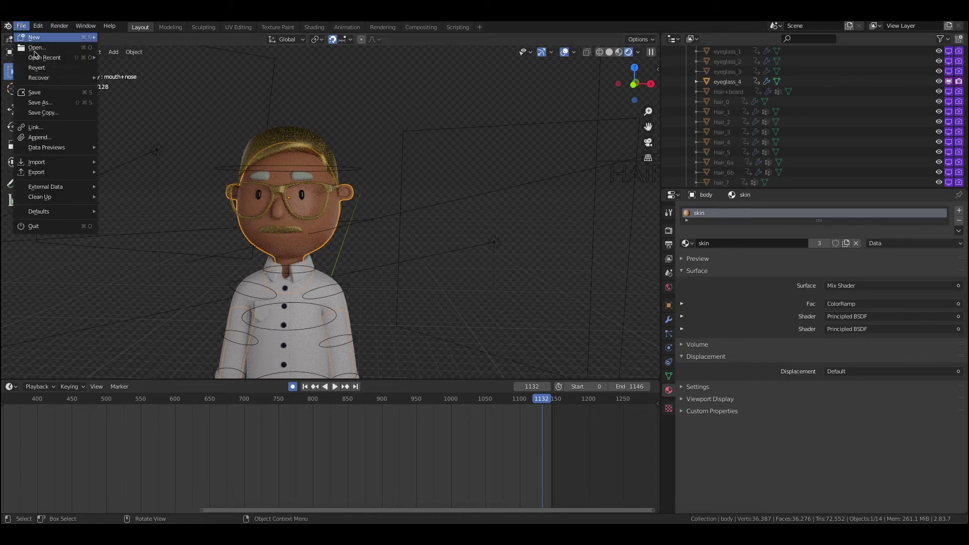
{"action": "left_click", "coordinate": [50, 138]}
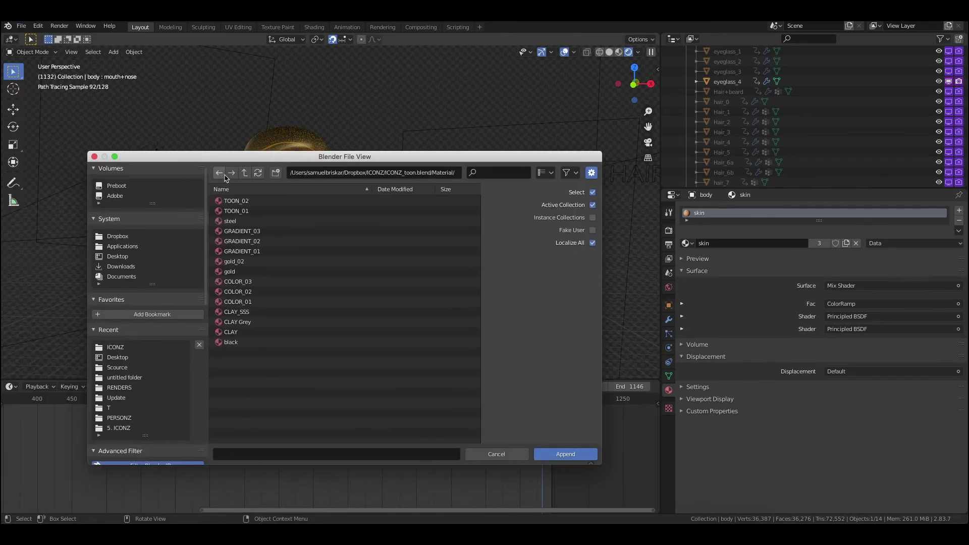
{"action": "left_click", "coordinate": [243, 174]}
{"action": "left_click", "coordinate": [264, 245]}
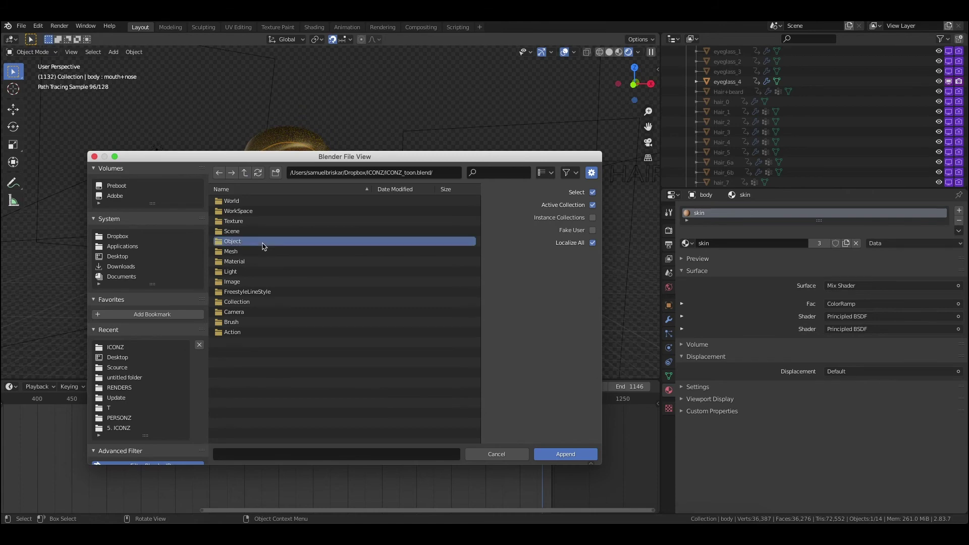
{"action": "double_click", "coordinate": [247, 243]}
{"action": "scroll", "coordinate": [255, 245], "scroll_direction": "down", "scroll_amount": 5}
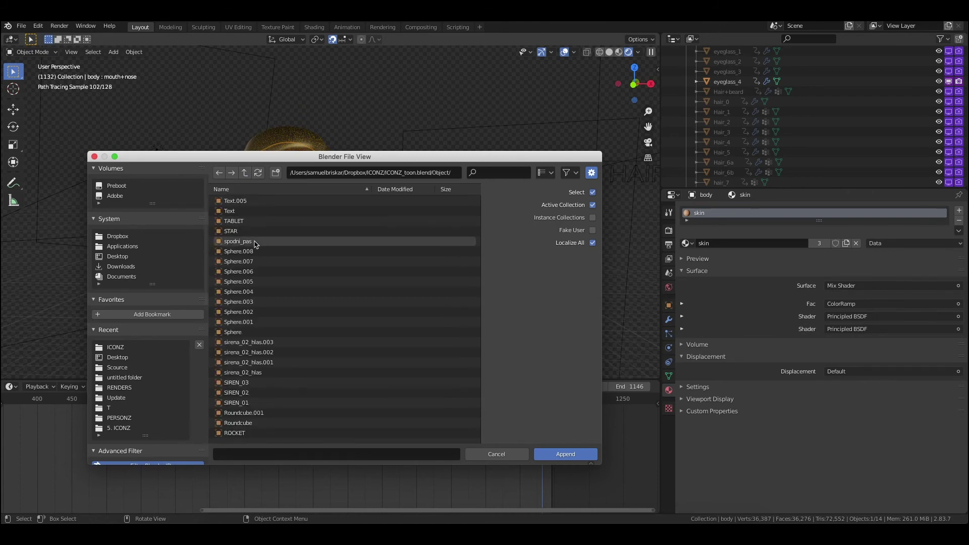
{"action": "scroll", "coordinate": [292, 271], "scroll_direction": "down", "scroll_amount": 2}
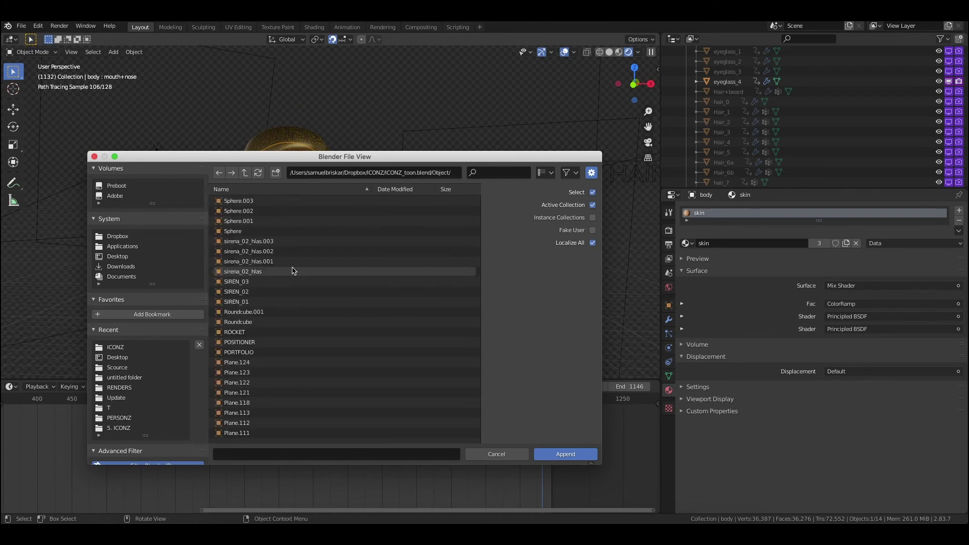
{"action": "left_click", "coordinate": [263, 332]}
{"action": "left_click", "coordinate": [568, 454]}
Filter the scene's object list by "rocket" and select the ROCKET object.
{"action": "scroll", "coordinate": [367, 269], "scroll_direction": "down", "scroll_amount": 8}
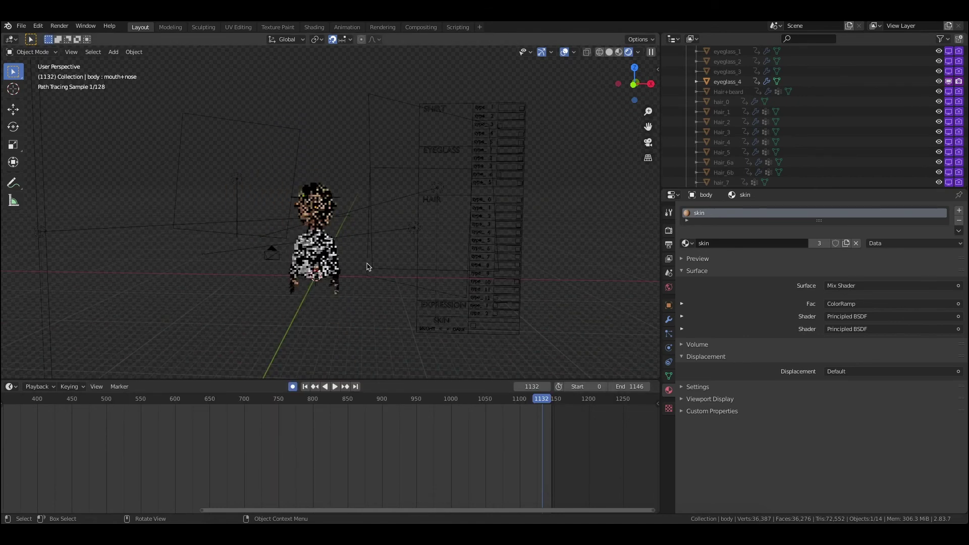
{"action": "scroll", "coordinate": [368, 257], "scroll_direction": "up", "scroll_amount": 5}
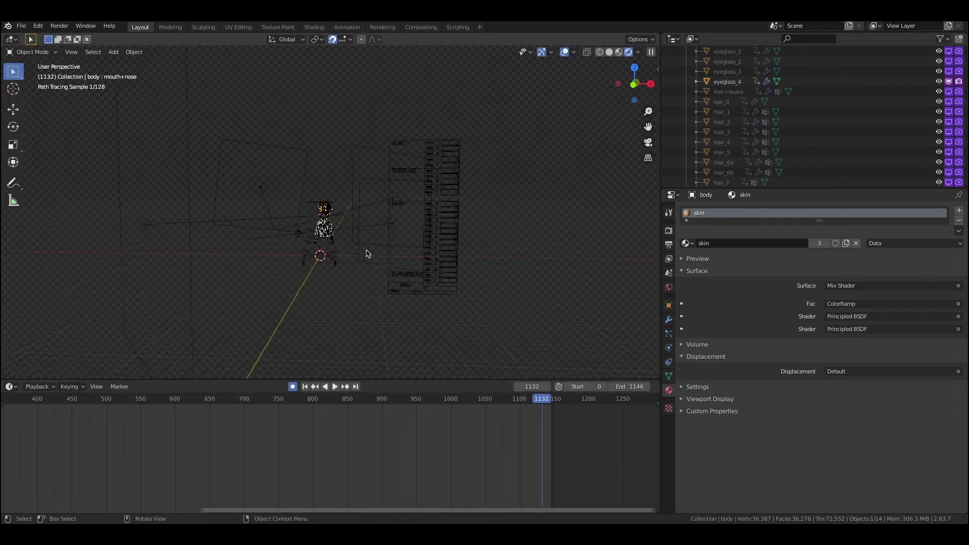
{"action": "left_click", "coordinate": [813, 39]}
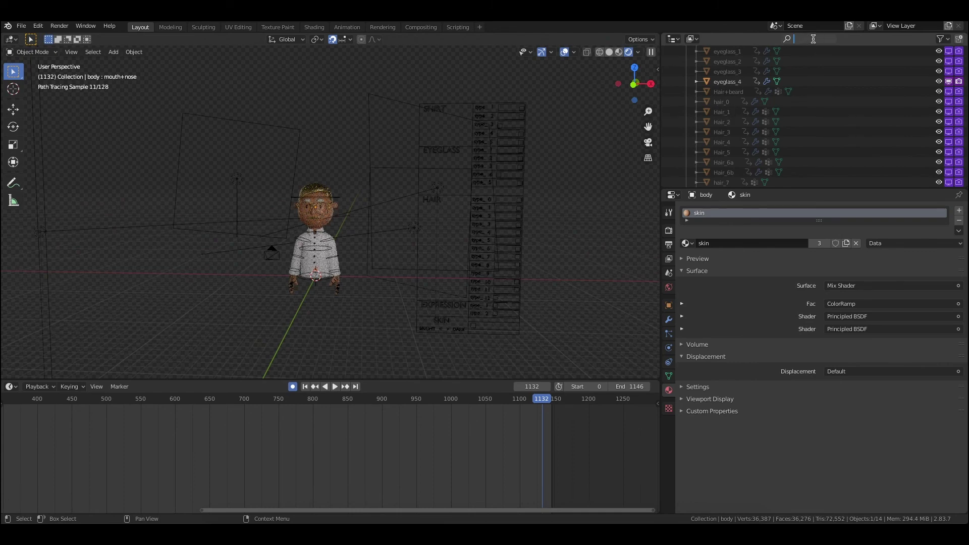
{"action": "type", "text": "rocket"}
{"action": "left_click", "coordinate": [727, 75]}
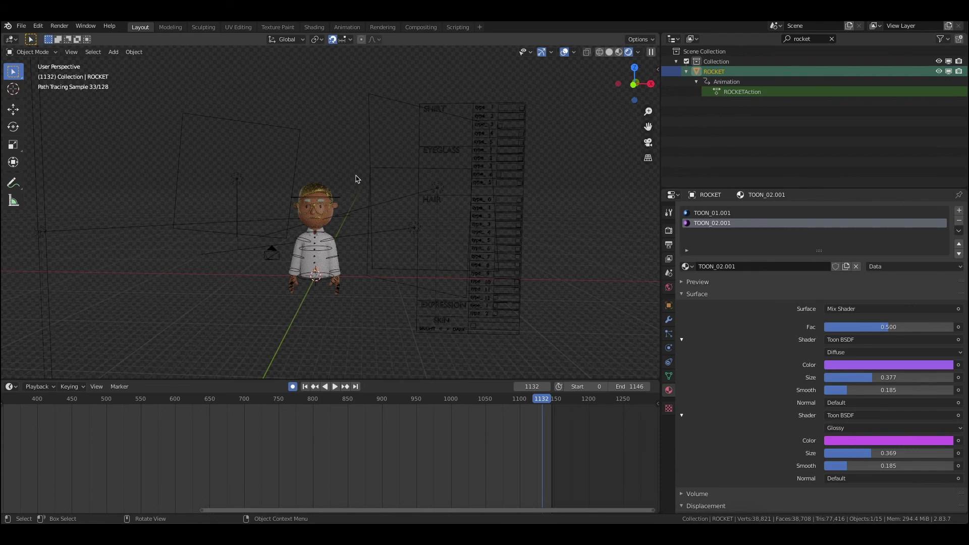
Enlarge the rocket uniformly in two passes, by a factor of about 8.98 and again by about 1.97.
{"action": "left_click", "coordinate": [13, 145]}
{"action": "left_click_drag", "start_coordinate": [311, 224], "coordinate": [638, 306]}
{"action": "key", "text": "s"}
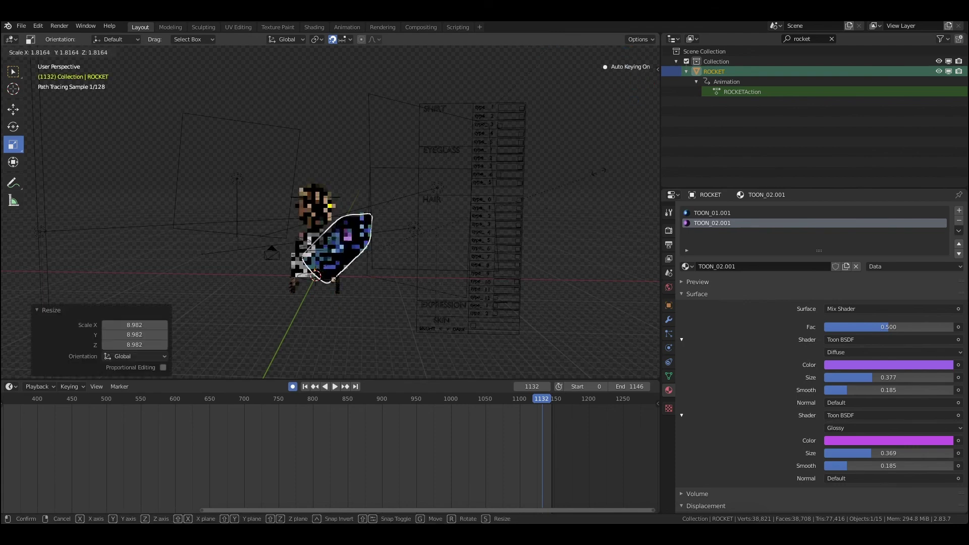
{"action": "left_click", "coordinate": [617, 156]}
Move the rocket about -7 m in X and 7 m in Z beside the character's head, and go back to frame 1130.
{"action": "key", "text": "g"}
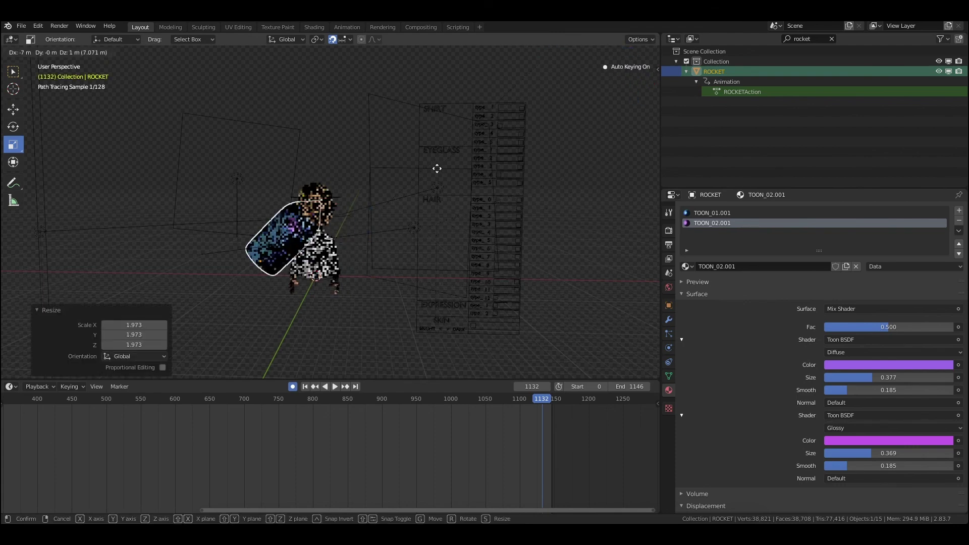
{"action": "left_click", "coordinate": [437, 121]}
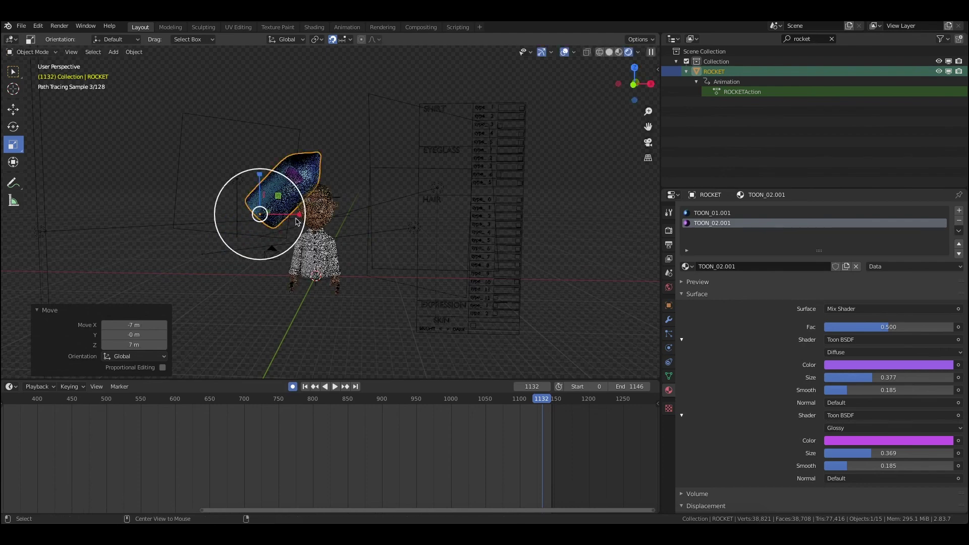
{"action": "key", "text": "Left"}
{"action": "key", "text": "Left"}
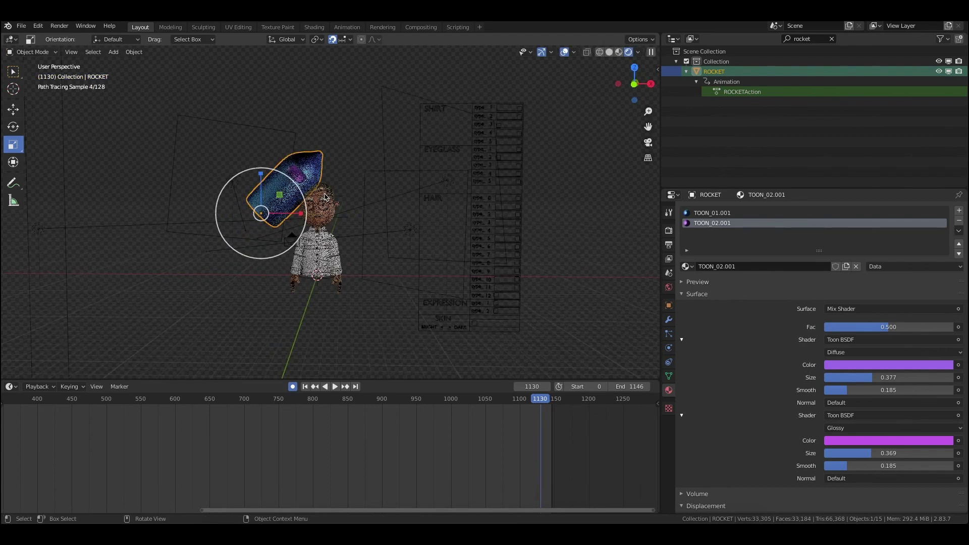